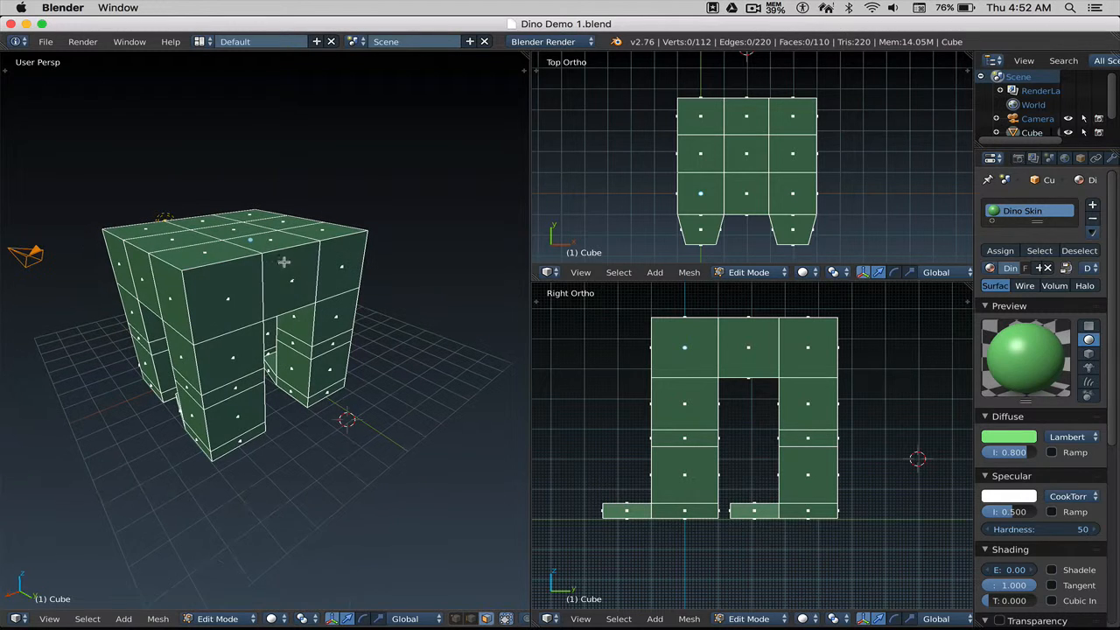
Select the top-middle front face of the body and frame it in the side and perspective views.
right_click(289, 276)
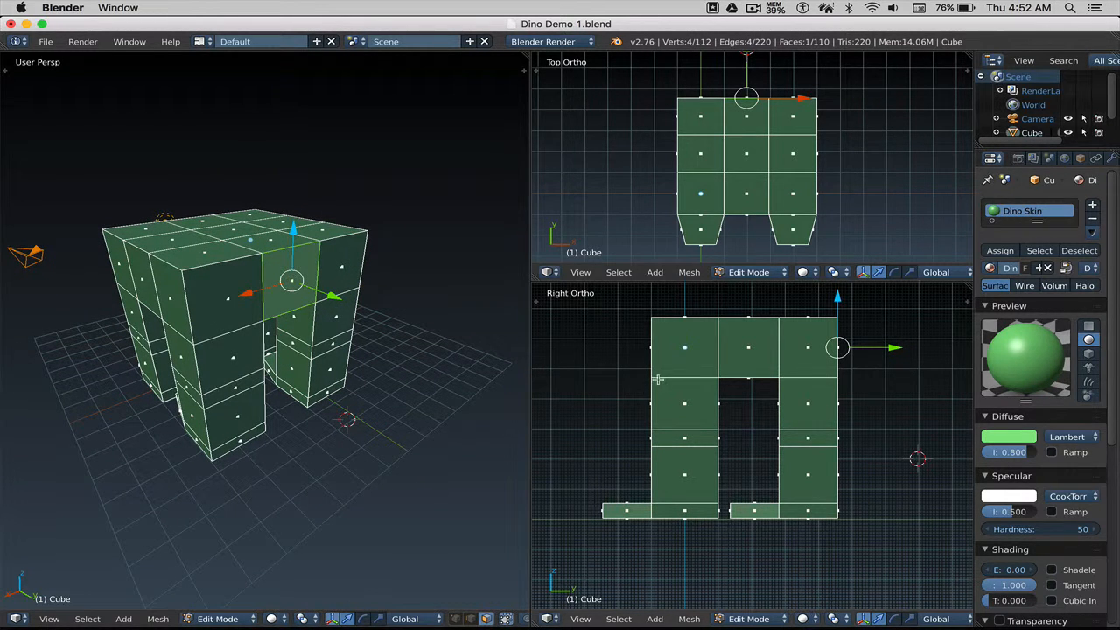
shift+middle_drag(690, 397, 628, 443)
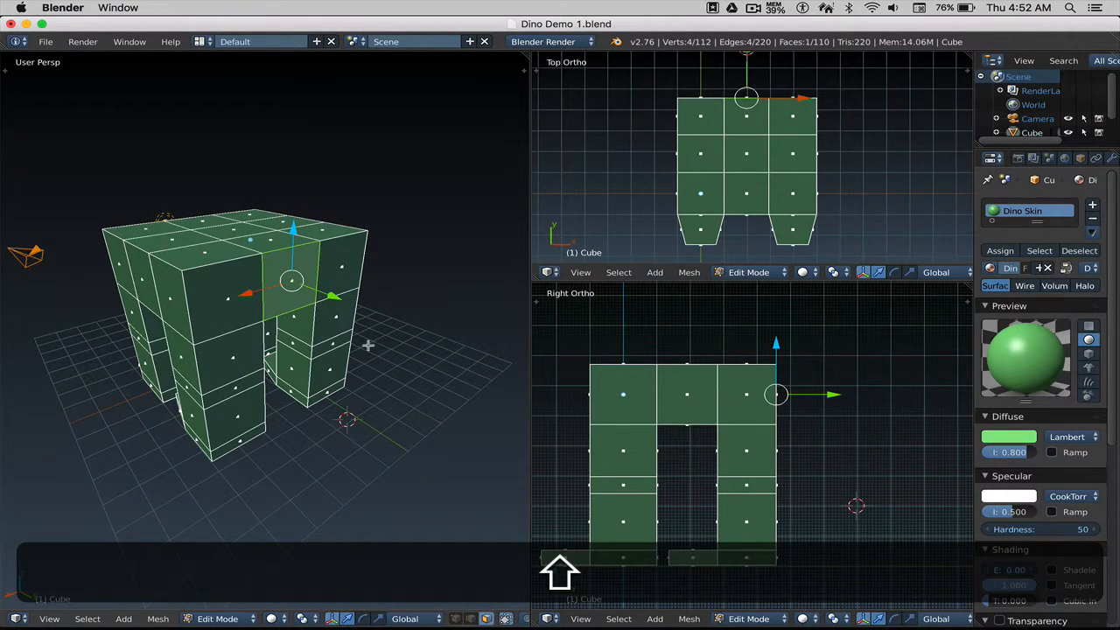
middle_drag(368, 345, 345, 330)
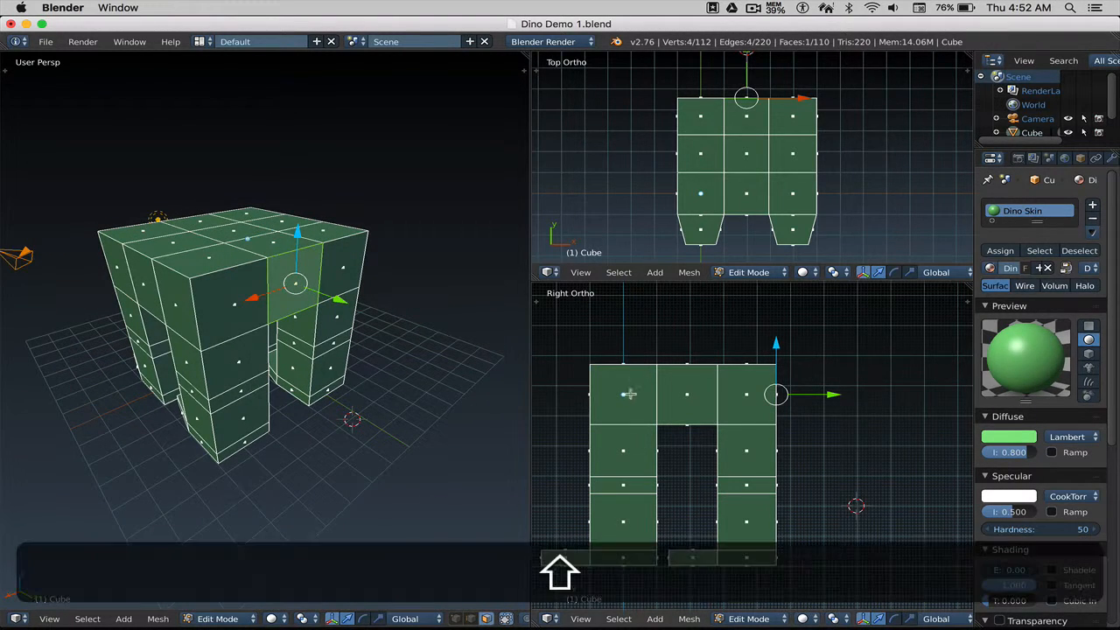
shift+middle_drag(630, 393, 582, 383)
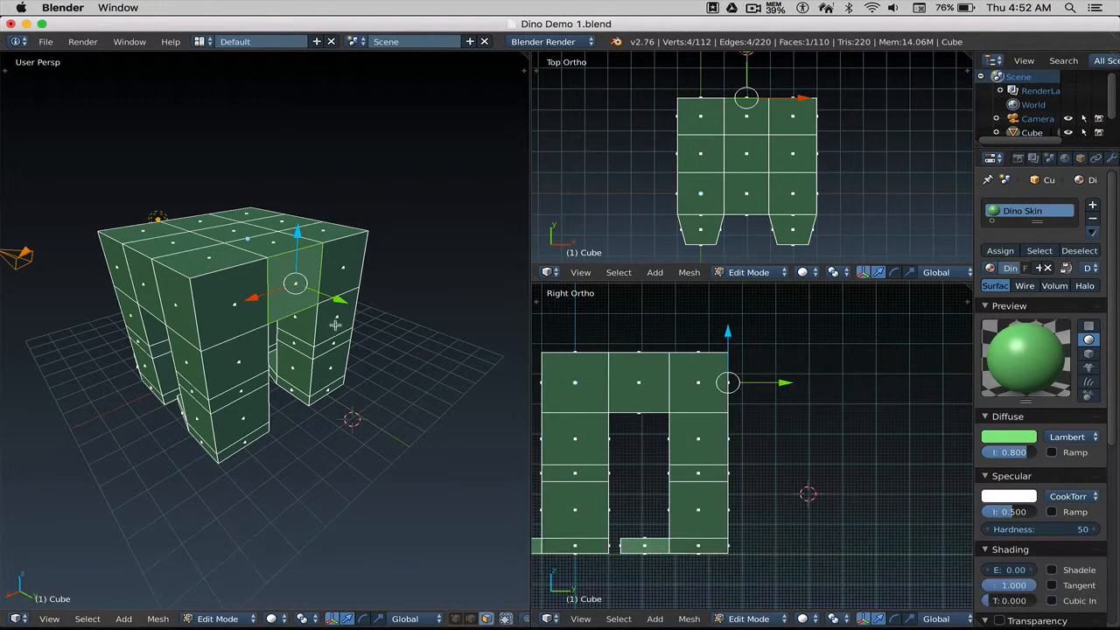
middle_drag(332, 321, 327, 321)
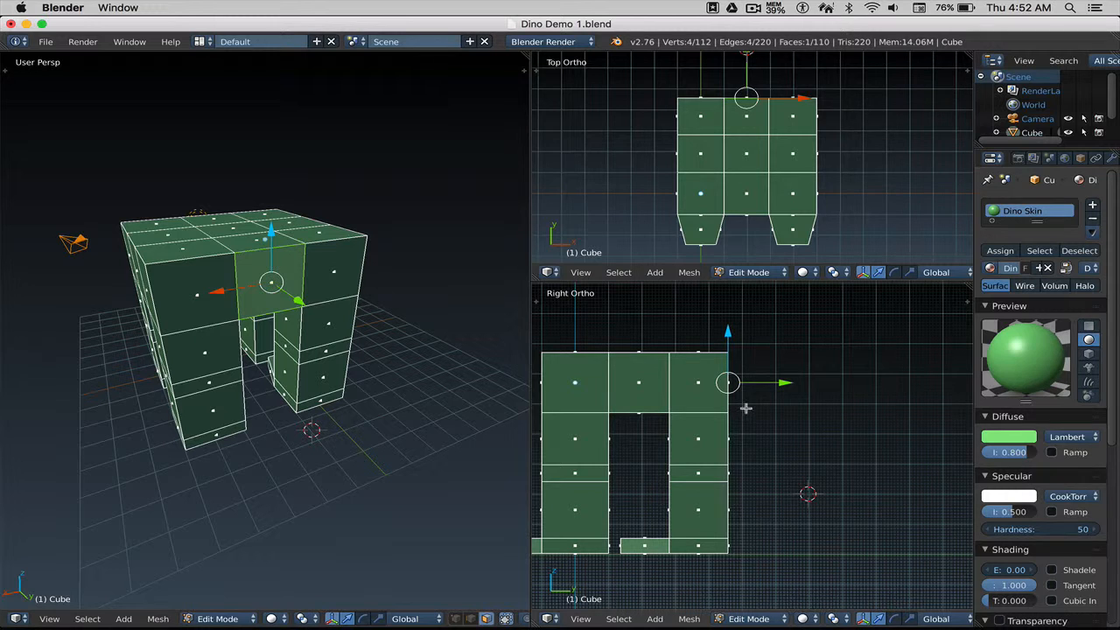
shift+middle_drag(746, 411, 712, 402)
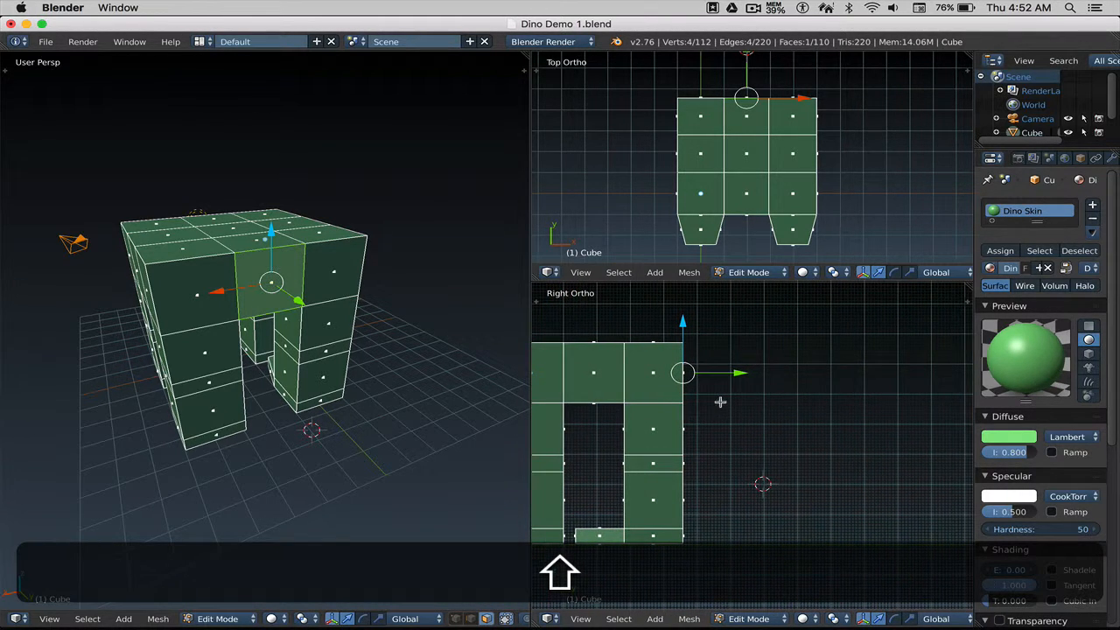
Extrude the front face, rotate its end face, then extrude a second, downward-tilted neck segment.
key(e)
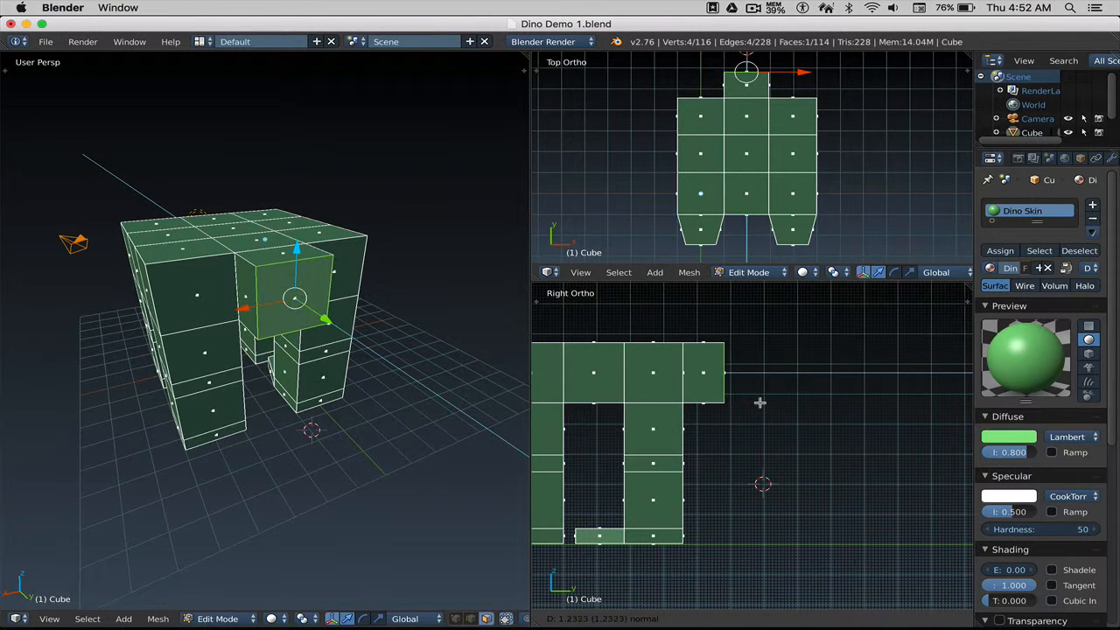
click(759, 403)
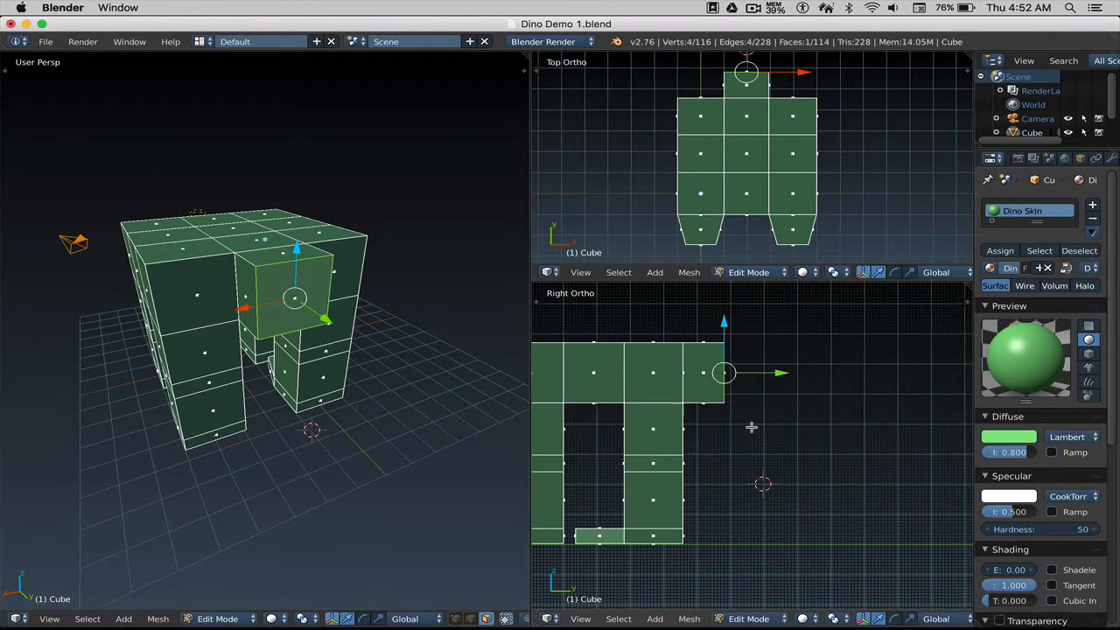
key(r)
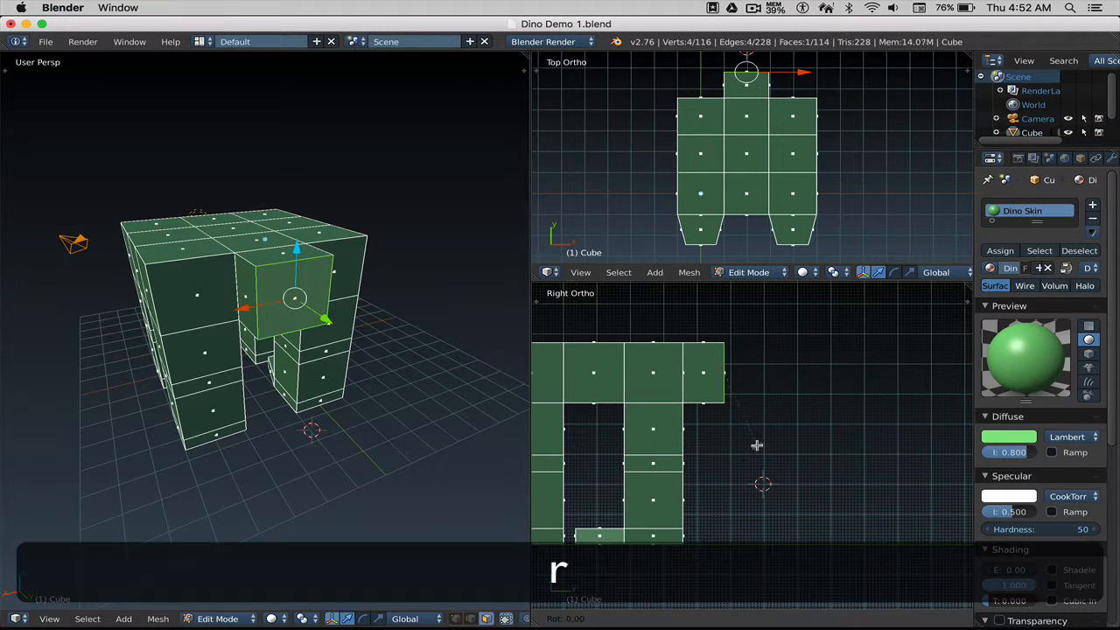
click(732, 446)
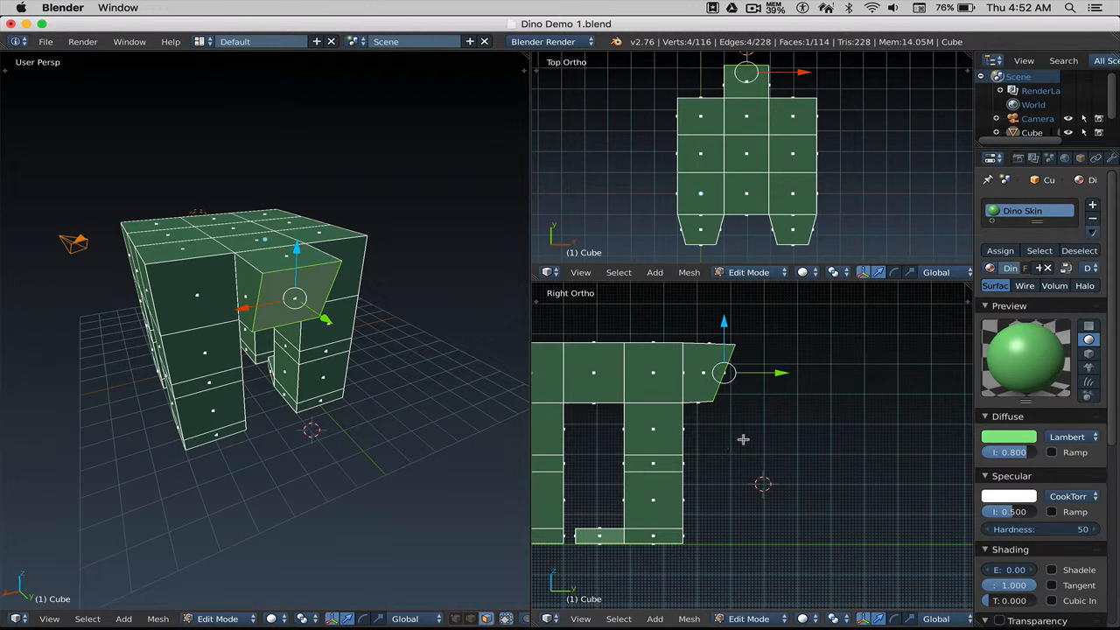
key(e)
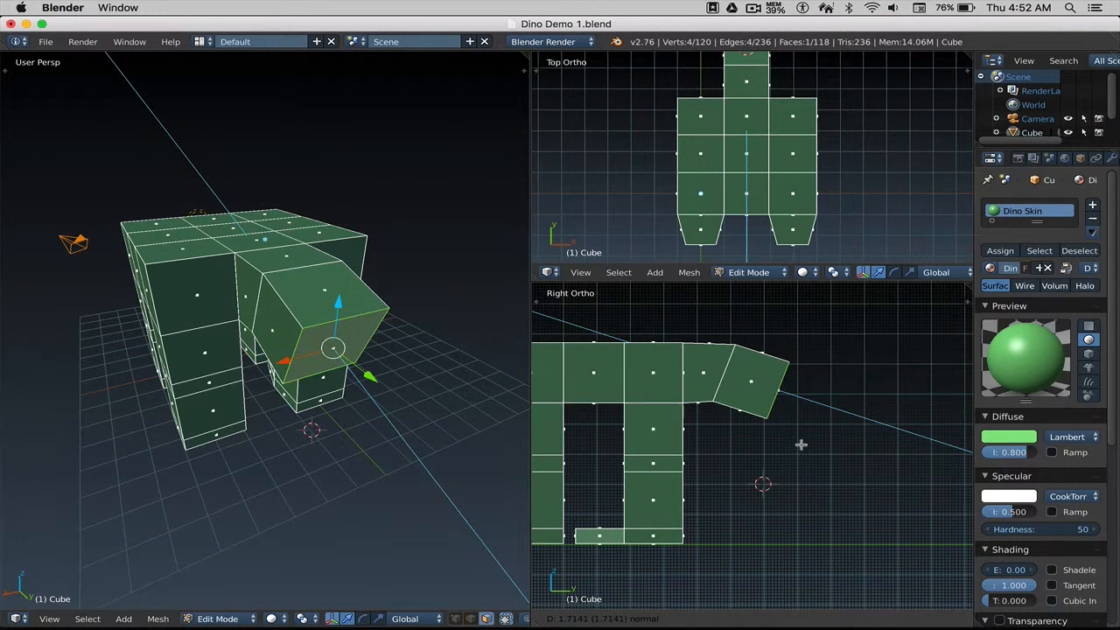
click(800, 446)
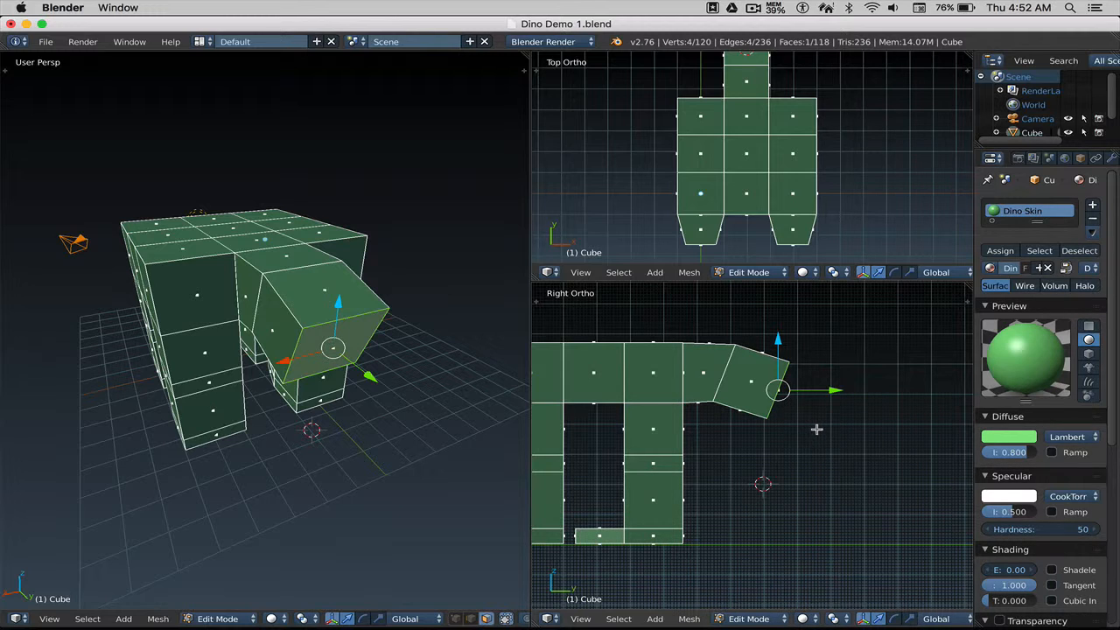
Ctrl-click three extrusions below the neck end so it arches down toward the ground.
scroll(336, 363, down, 2)
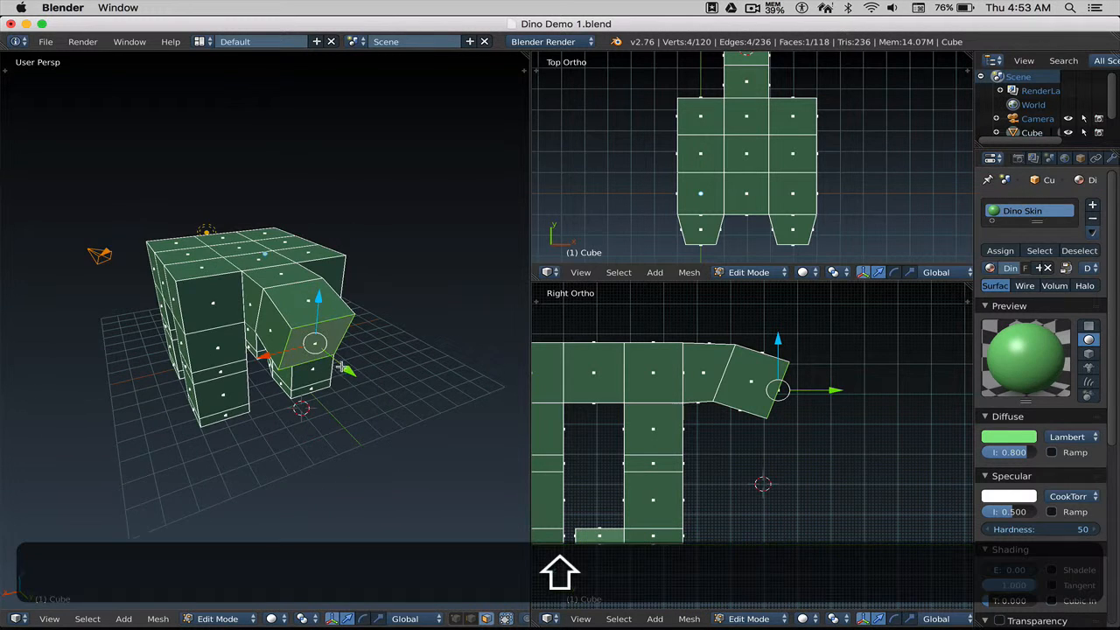
mouse_move(342, 361)
shift+middle_down()
mouse_move(382, 354)
mouse_move(346, 350)
shift+middle_up()
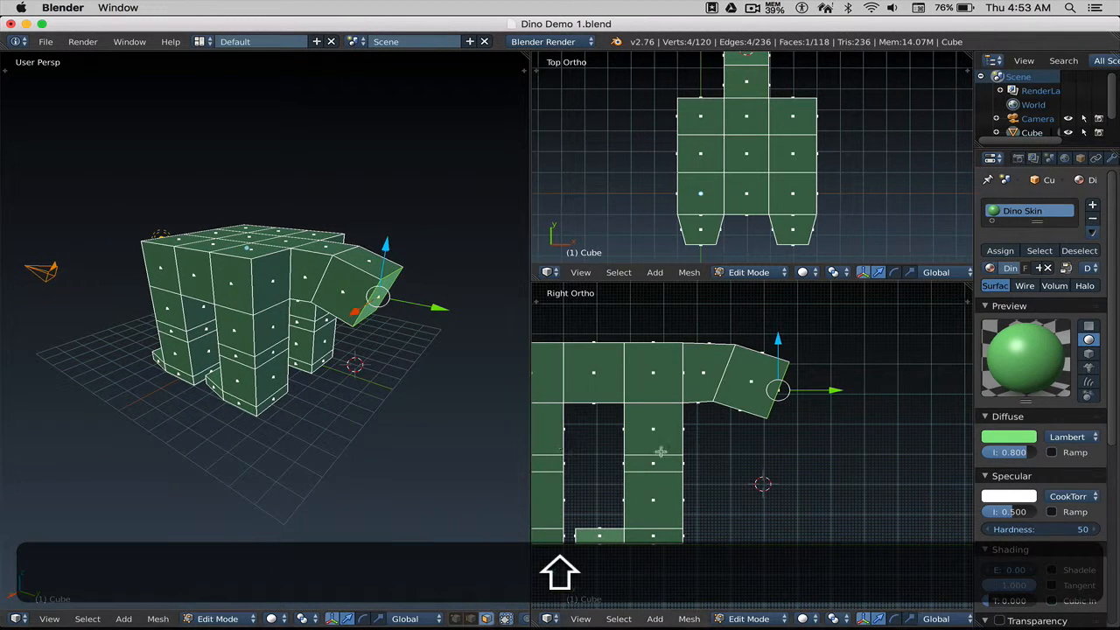
shift+middle_drag(740, 440, 722, 436)
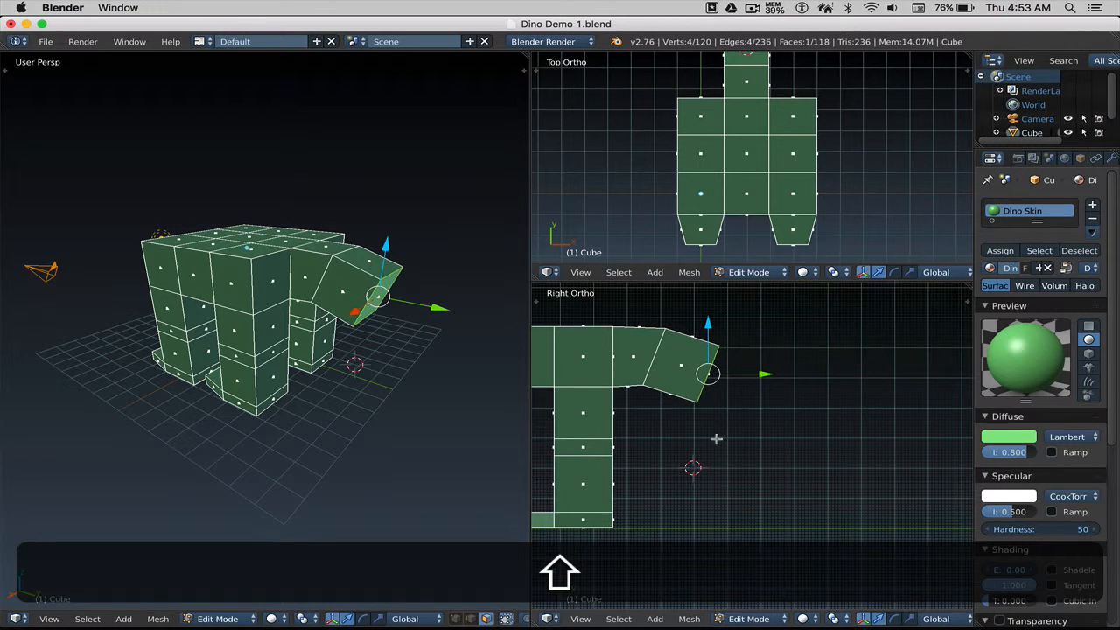
key(shift)
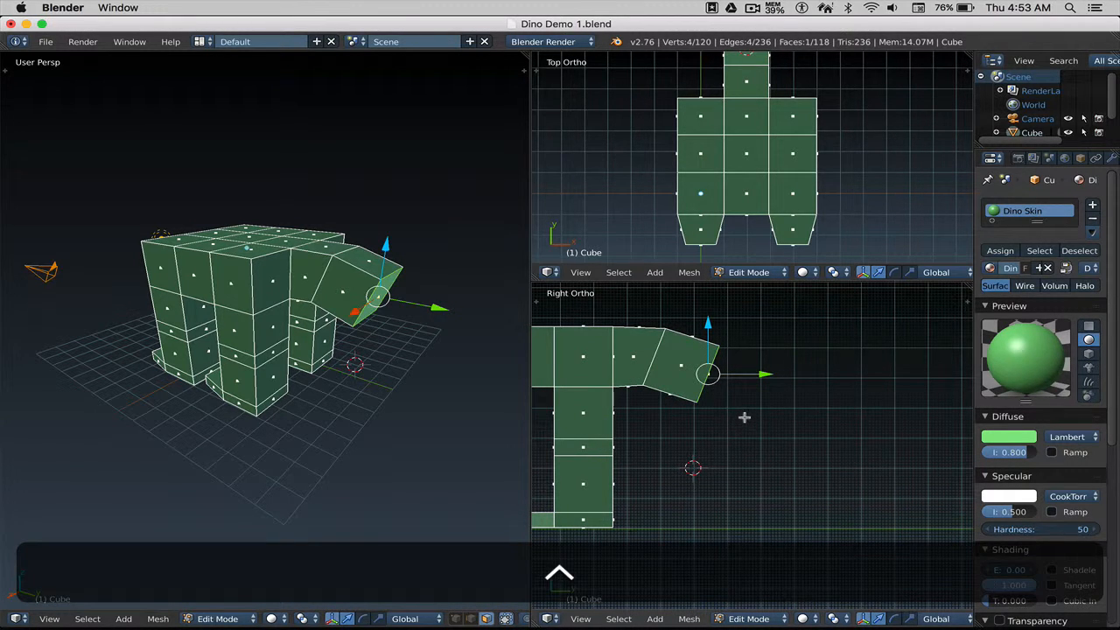
ctrl+click(739, 414)
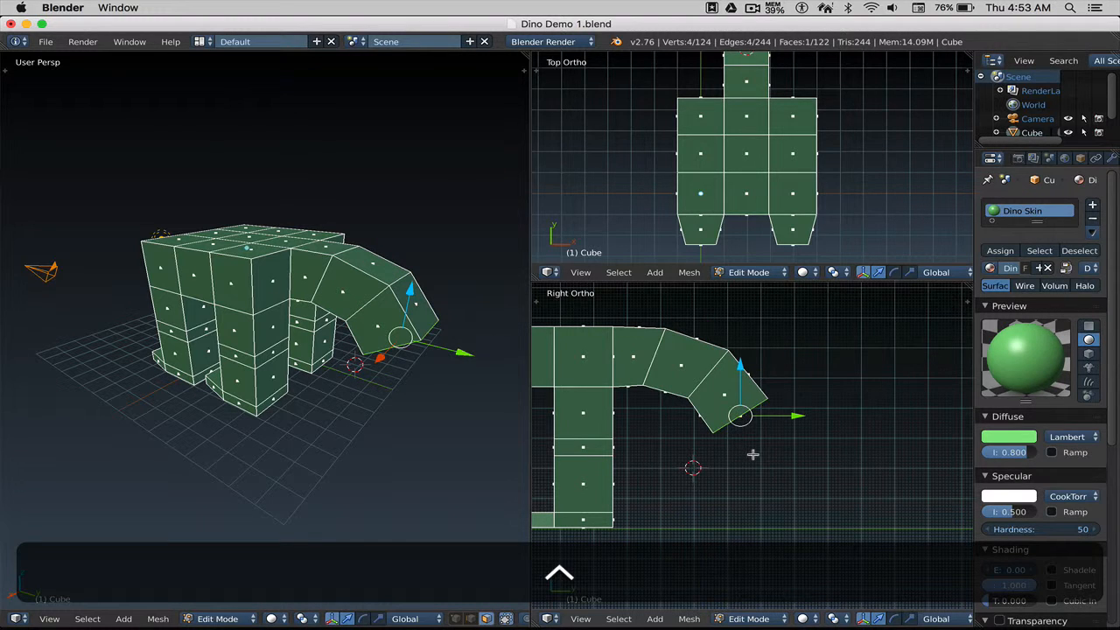
ctrl+click(752, 454)
ctrl+click(785, 484)
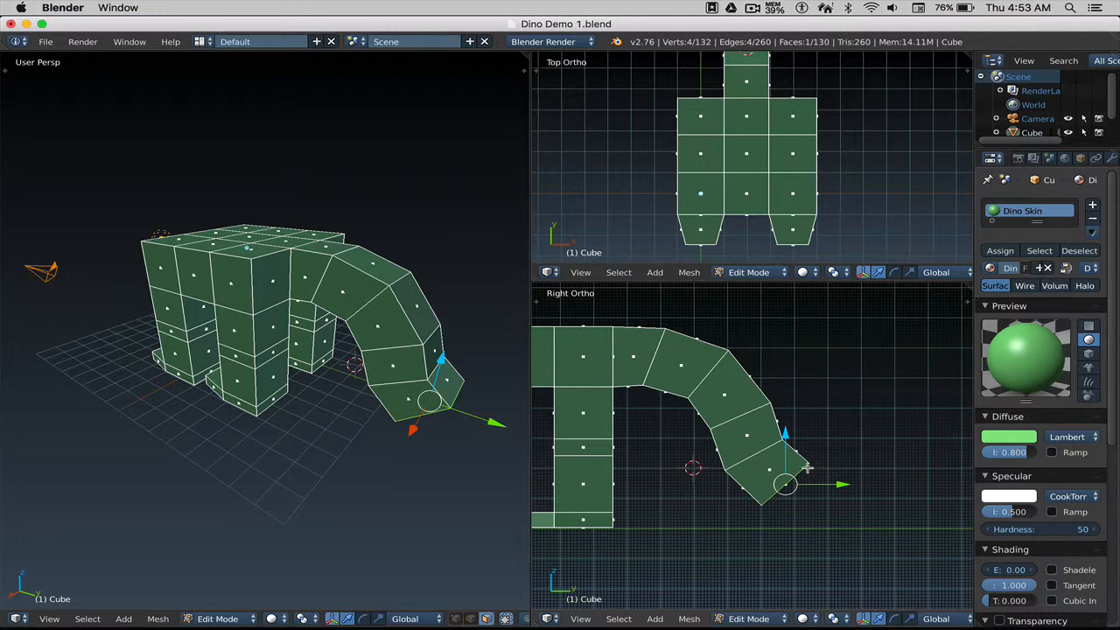
Undo the arched extrusions, extrude one downward neck segment, and scale its end face smaller.
key(ctrl+z)
key(ctrl+z)
key(ctrl+z)
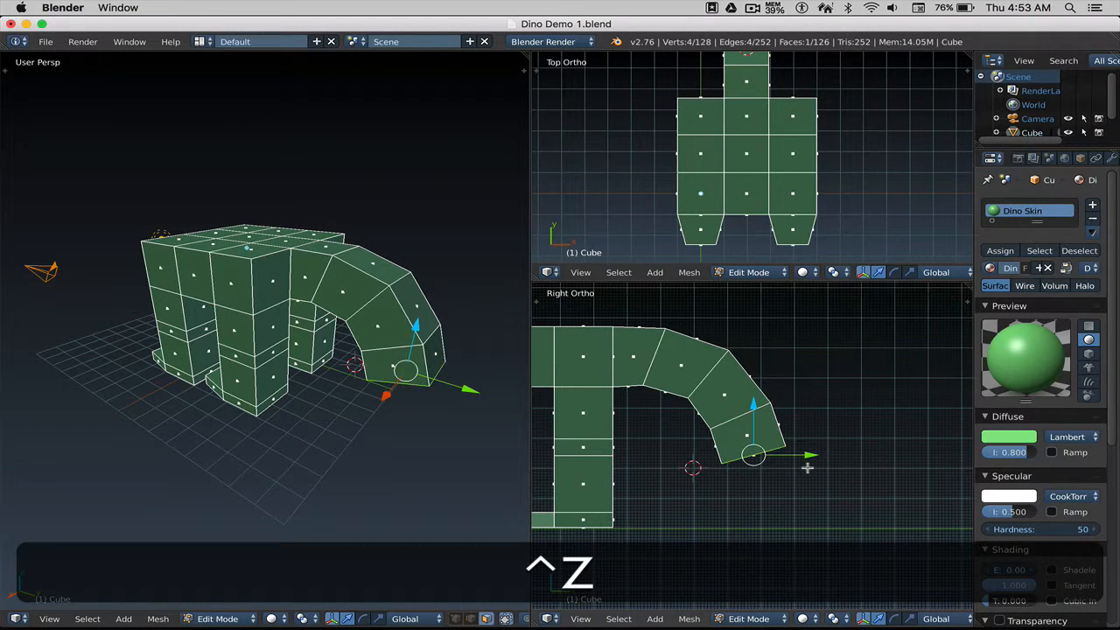
key(ctrl+z)
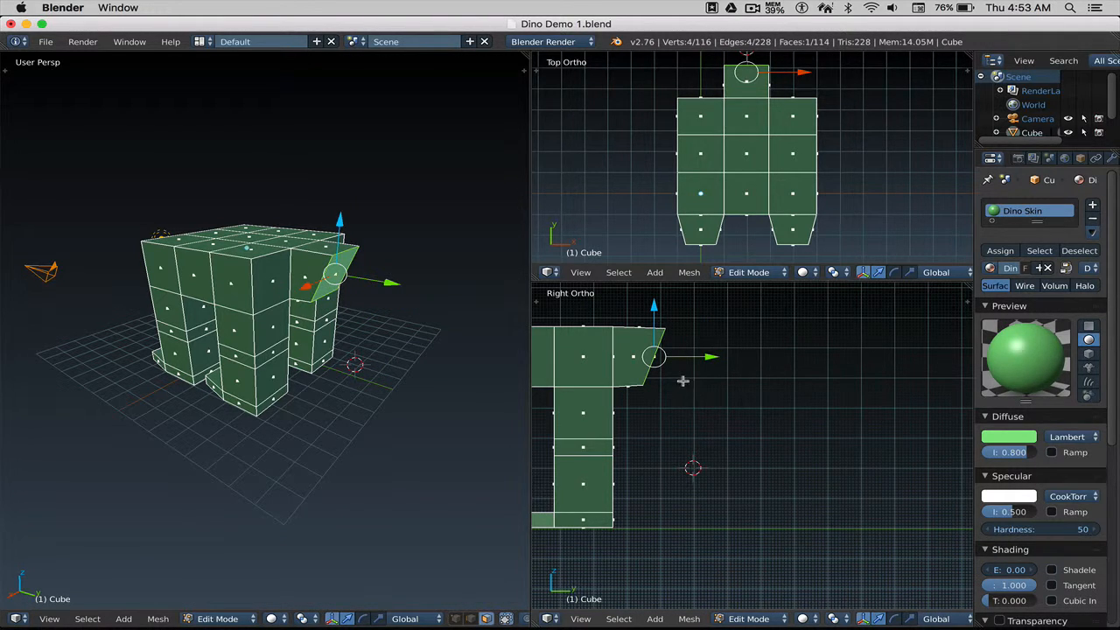
ctrl+click(681, 380)
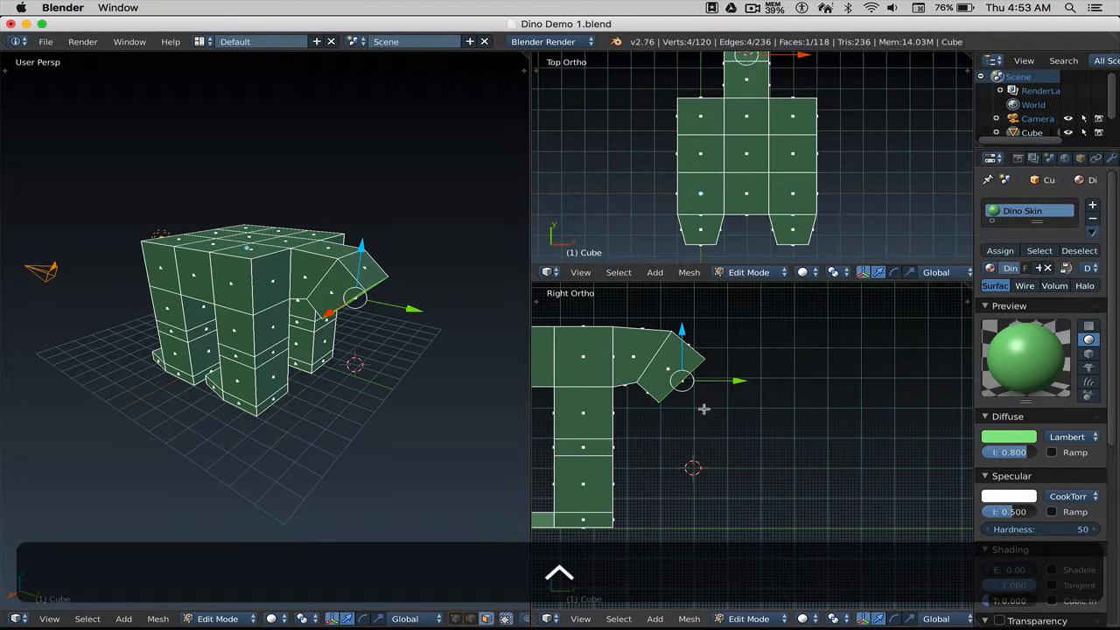
key(s)
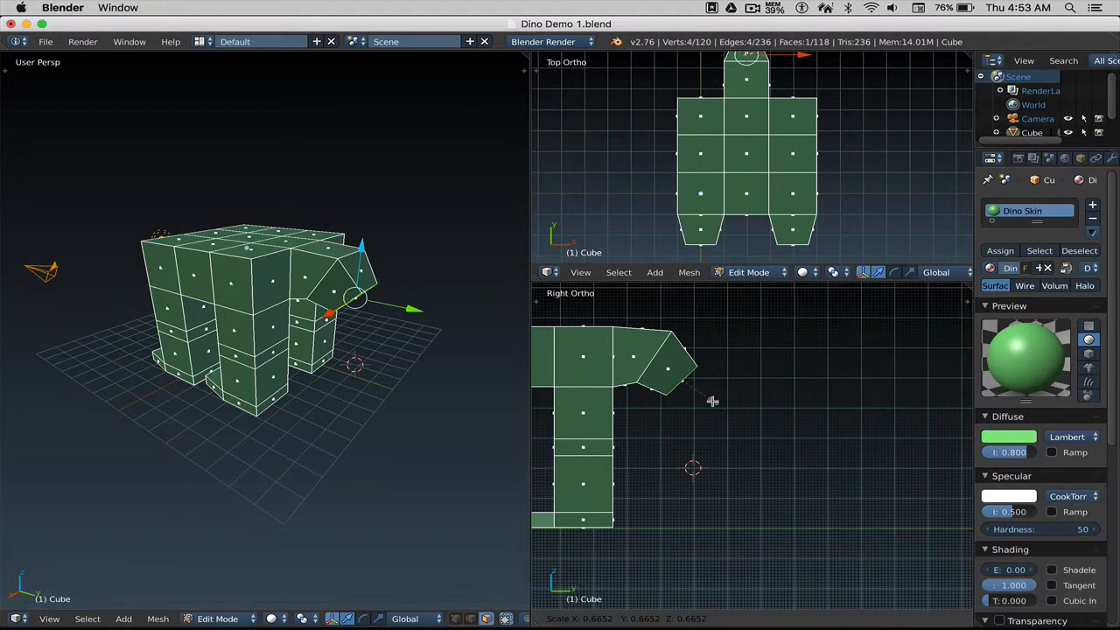
click(713, 404)
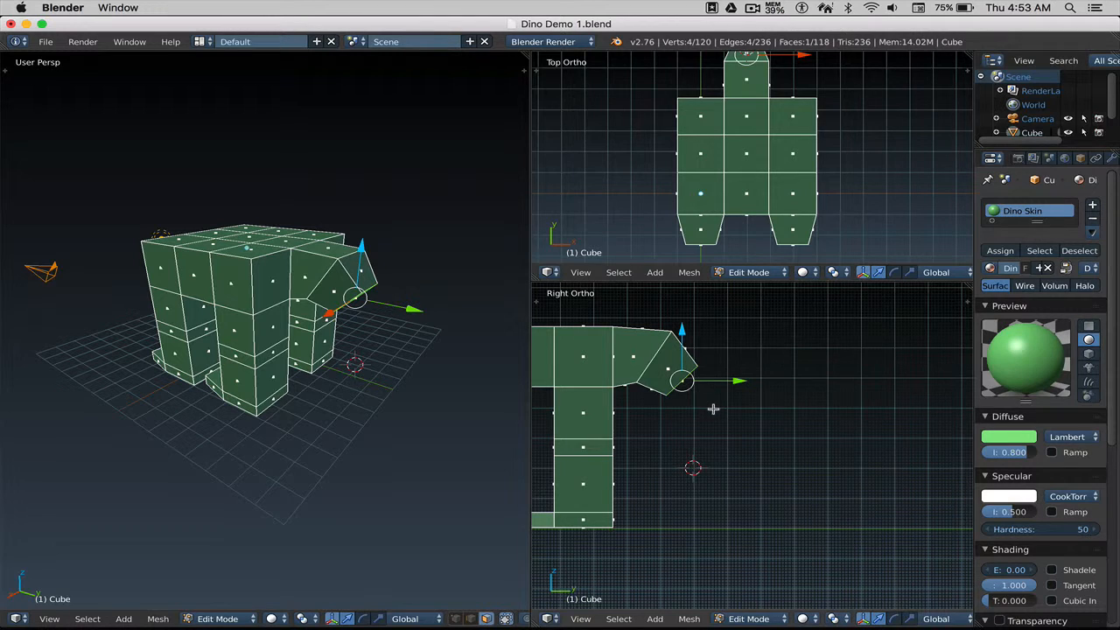
key(ctrl)
Extrude five more segments down toward the floor, shrinking the end face partway.
ctrl+right_click(701, 405)
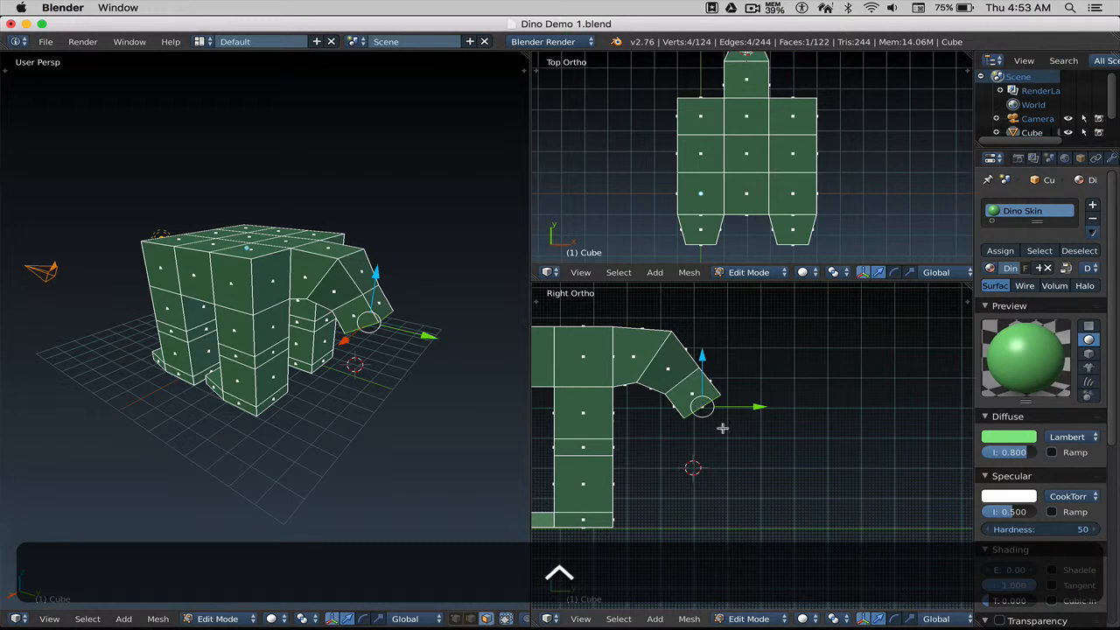
ctrl+right_click(724, 442)
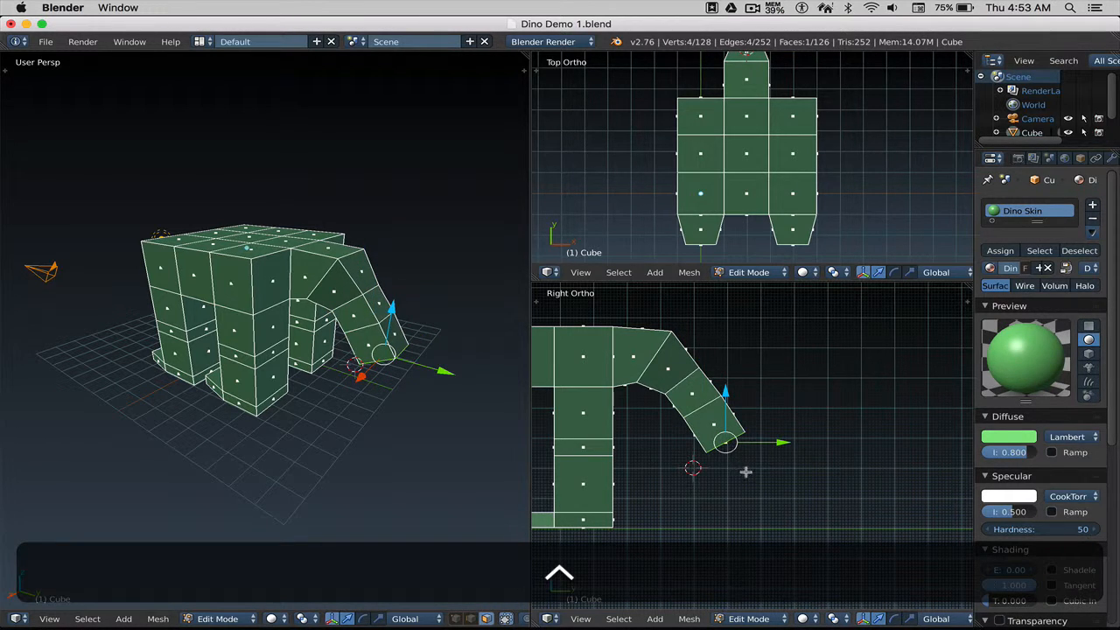
key(s)
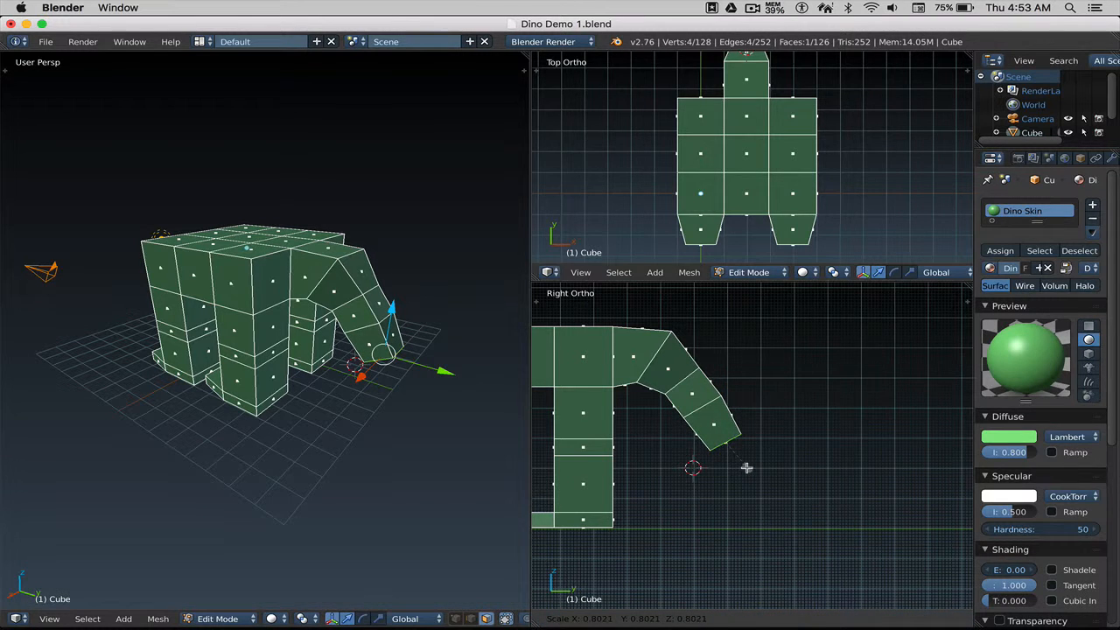
click(754, 471)
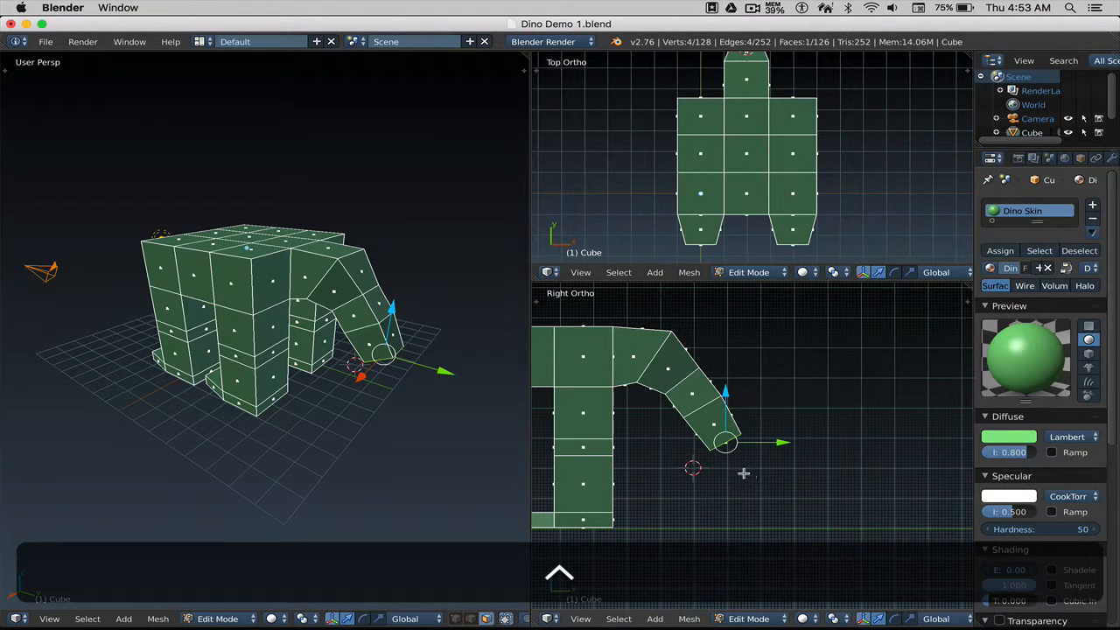
ctrl+right_click(756, 490)
ctrl+right_click(780, 503)
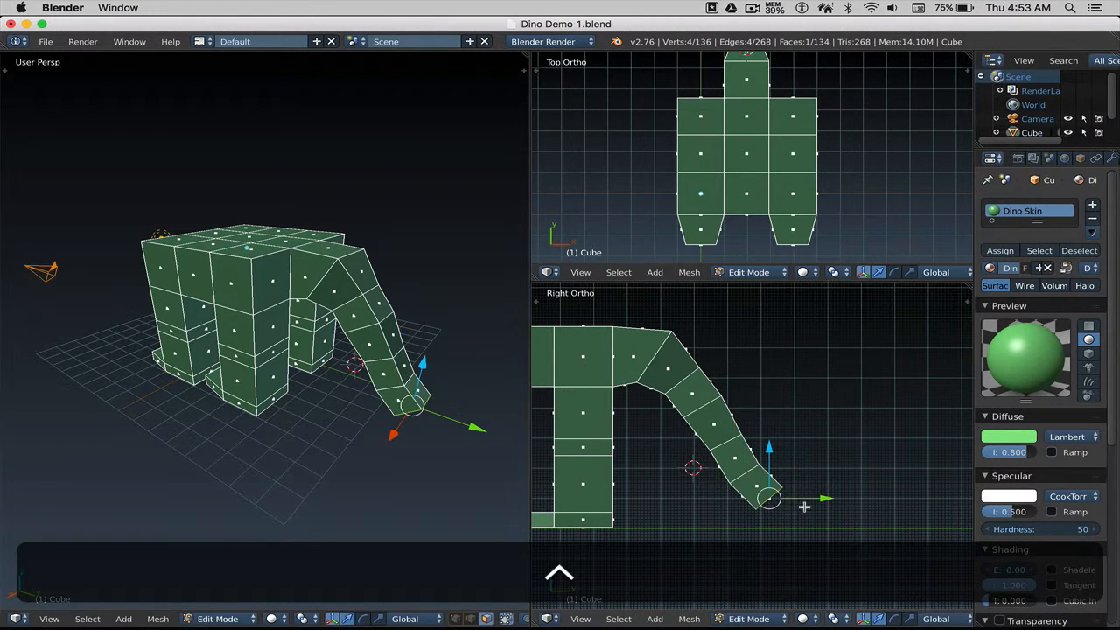
ctrl+right_click(803, 507)
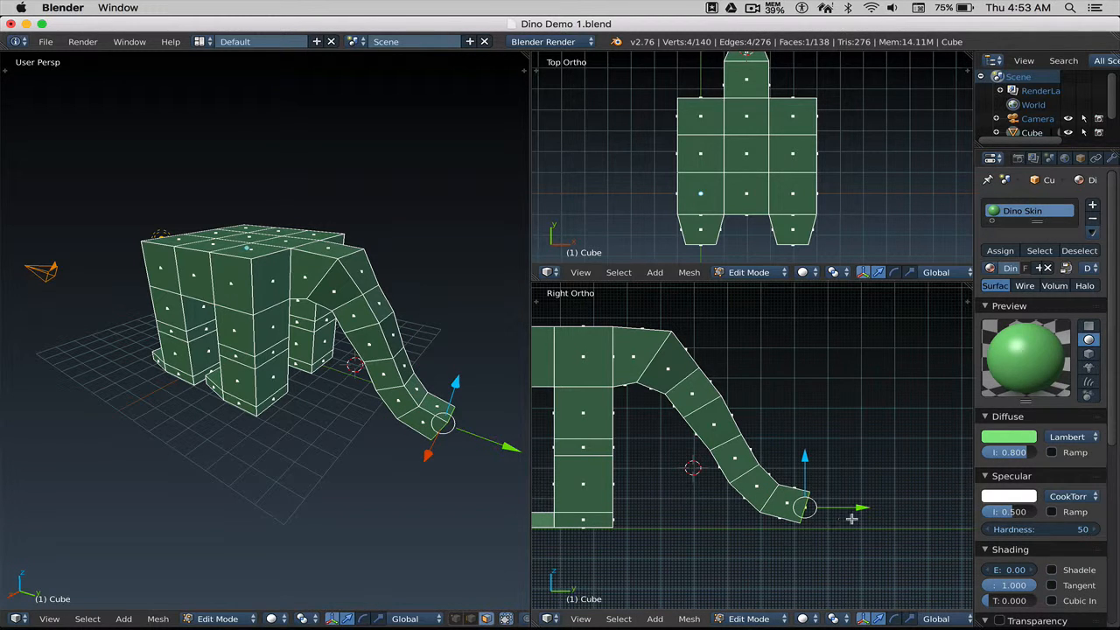
Extrude two segments forward from the neck tip and scale the new tip smaller.
key(s)
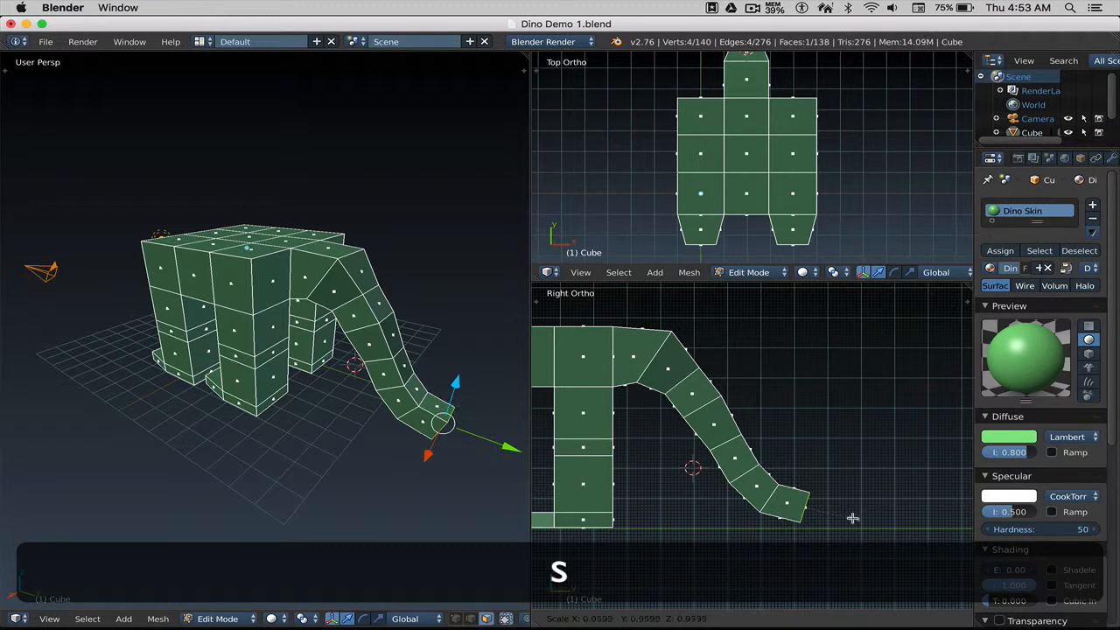
shift+middle_drag(850, 515, 773, 497)
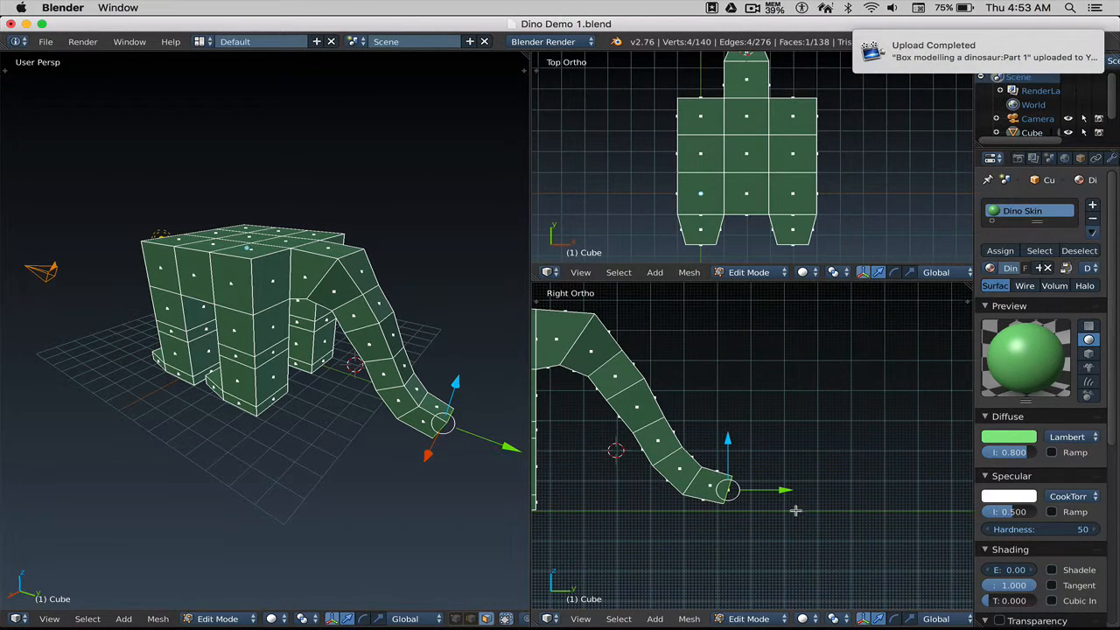
ctrl+click(763, 496)
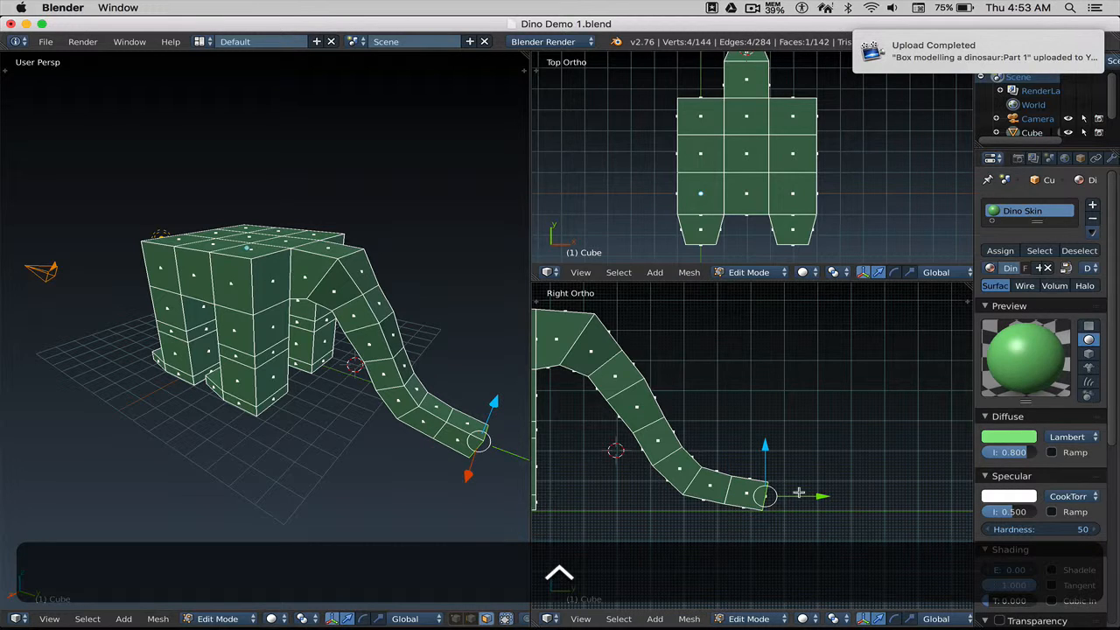
ctrl+click(794, 492)
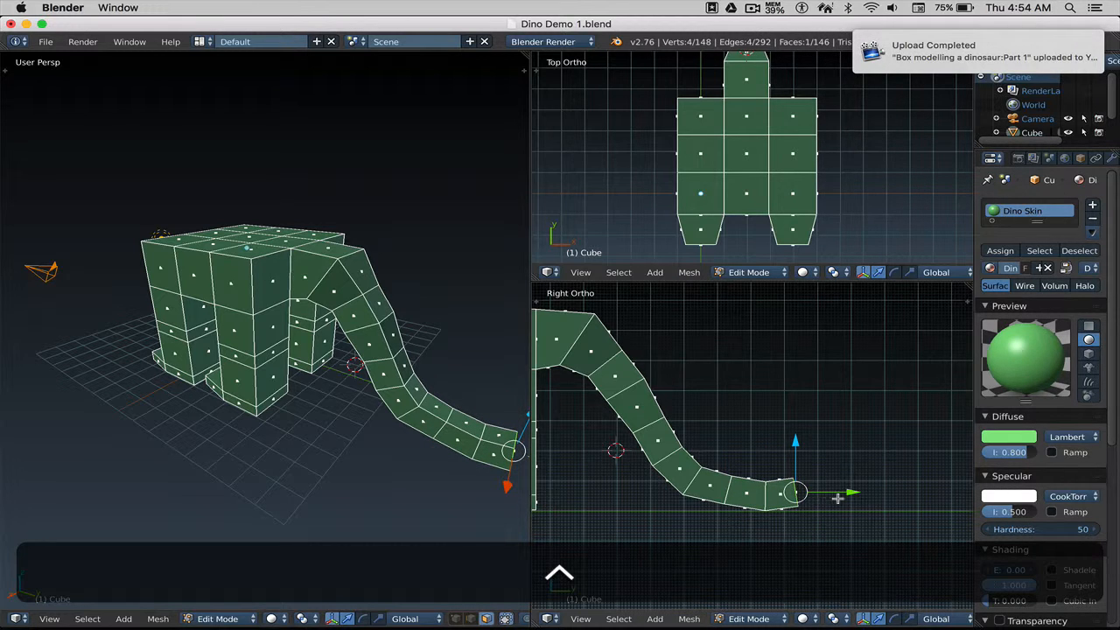
key(s)
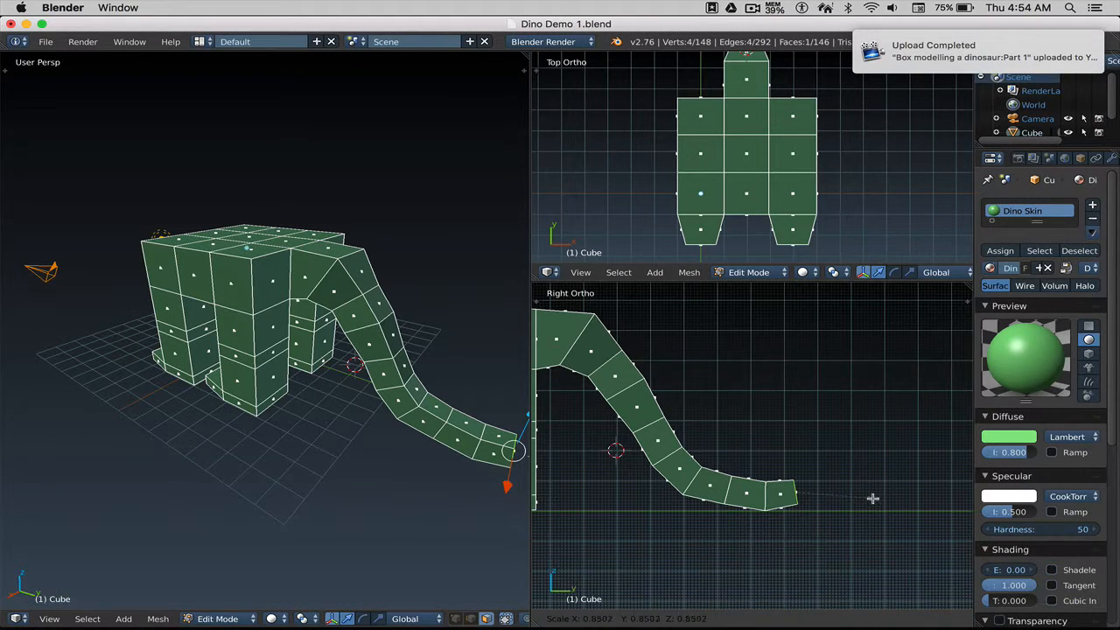
click(870, 498)
Add four more segments along the ground and taper the final tip face.
key(ctrl)
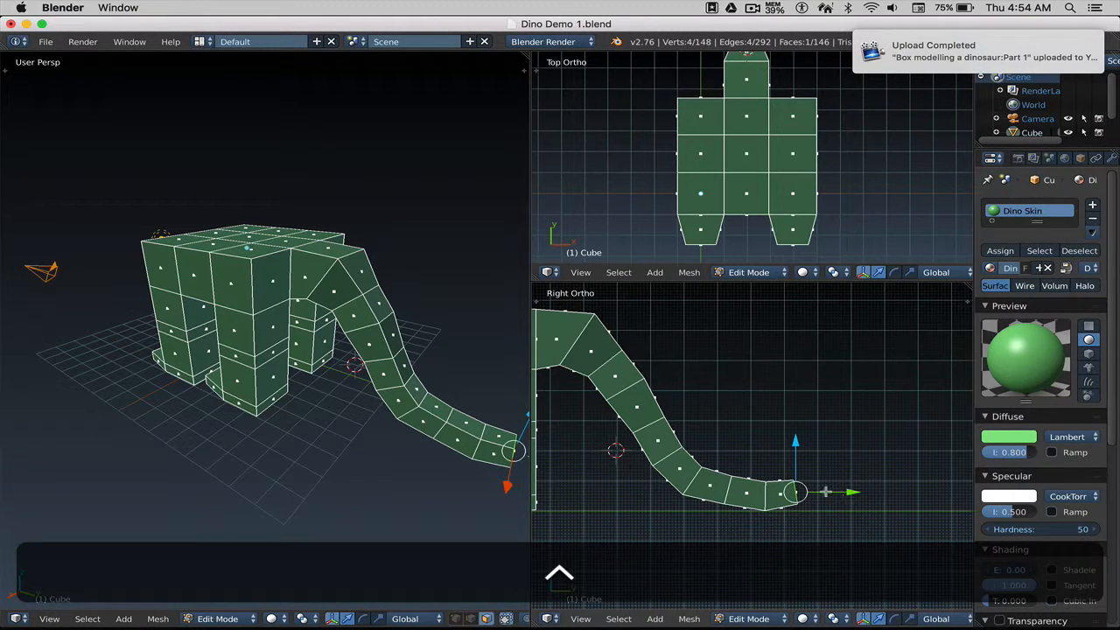
ctrl+click(823, 488)
ctrl+click(861, 496)
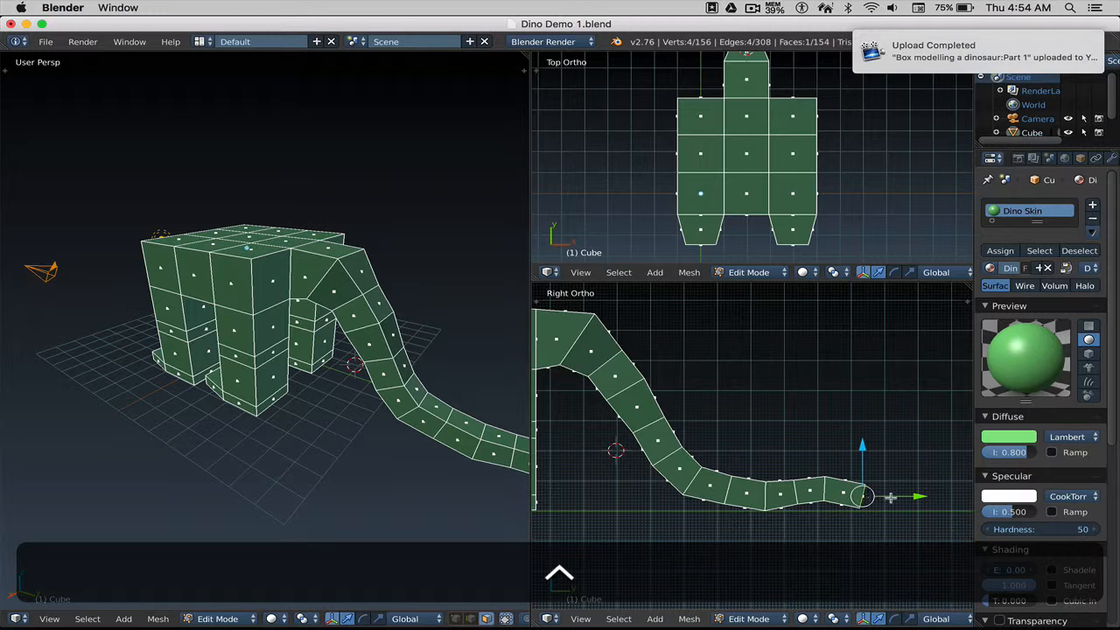
ctrl+click(903, 493)
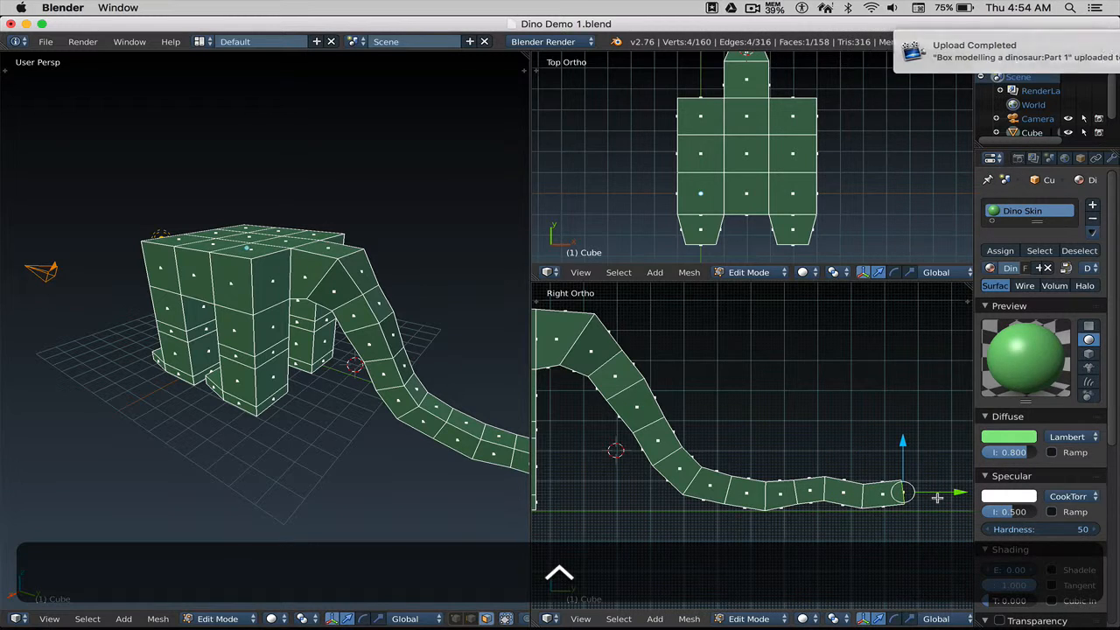
ctrl+click(936, 498)
key(s)
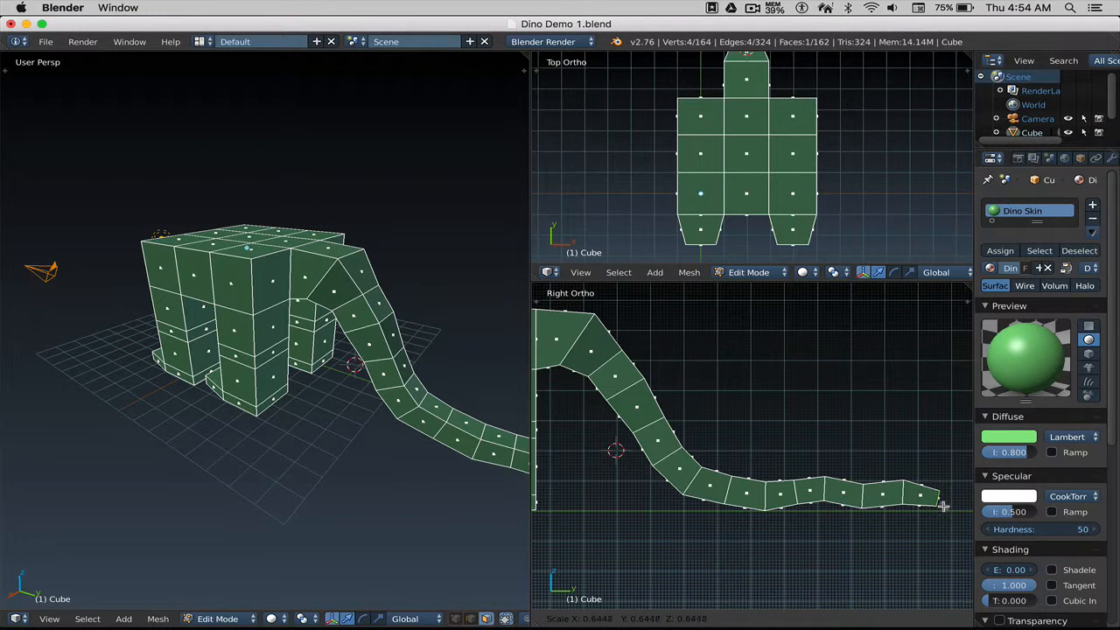
click(943, 507)
scroll(419, 367, down, 1)
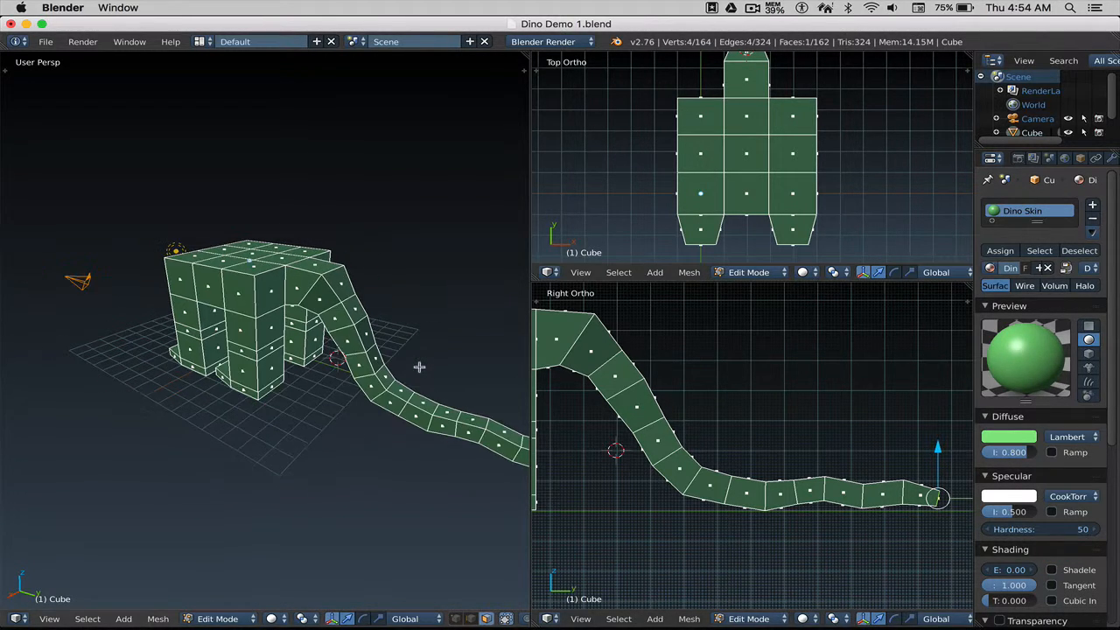
shift+middle_drag(416, 367, 335, 343)
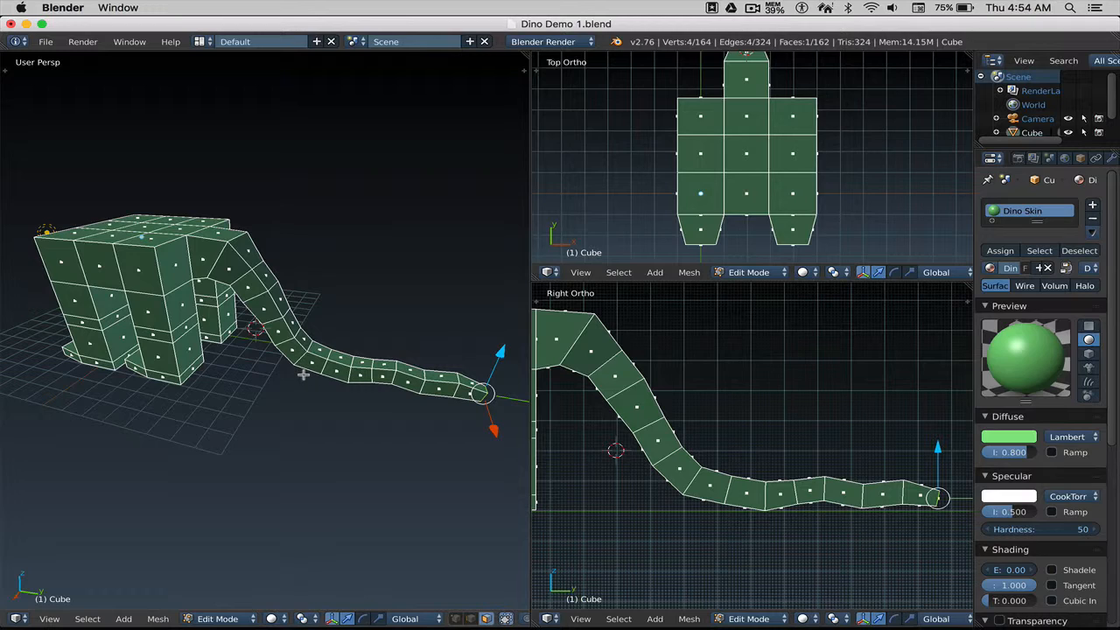
mouse_move(274, 356)
middle_down()
mouse_move(341, 353)
mouse_move(295, 359)
middle_up()
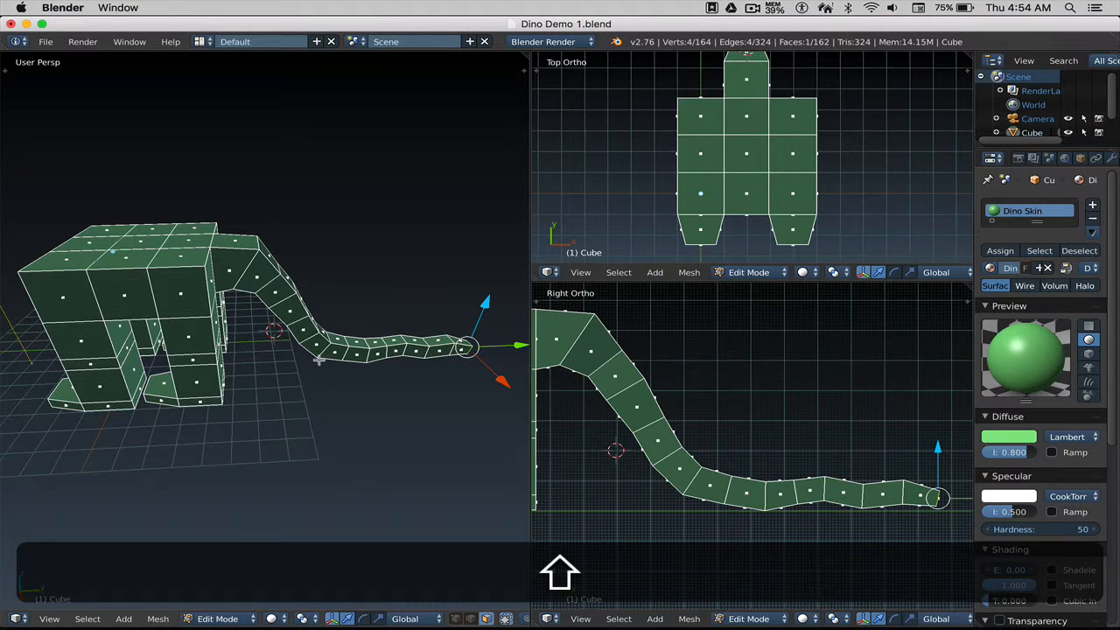
shift+middle_drag(320, 361, 368, 386)
middle_drag(246, 351, 193, 359)
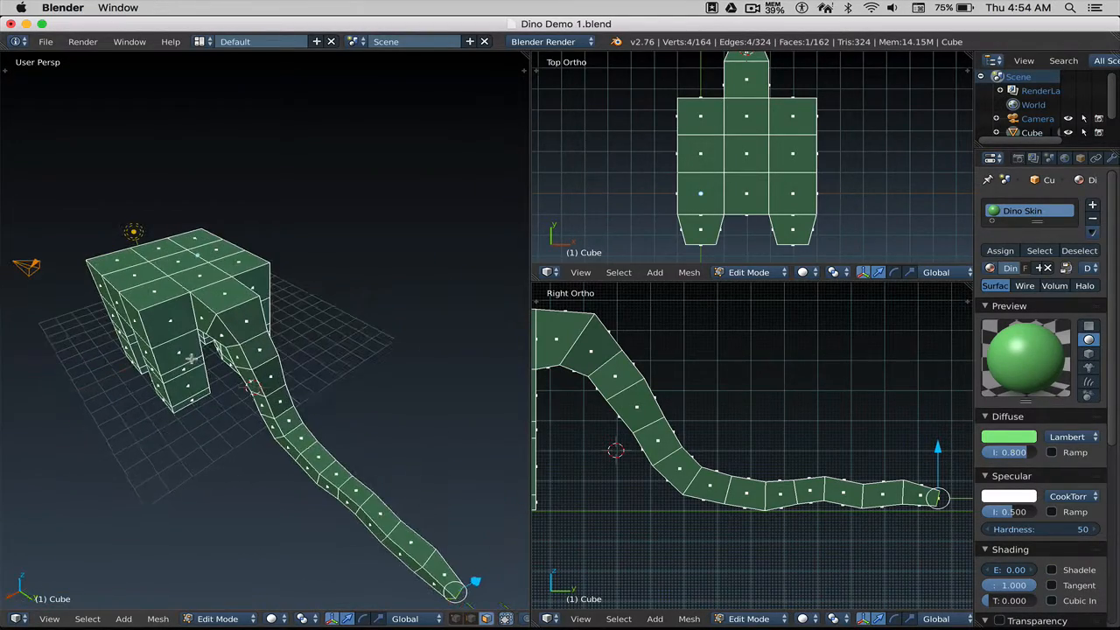
Frame the full neck and body in the Top and Right Ortho views.
scroll(691, 232, down, 1)
scroll(704, 220, down, 2)
shift+middle_drag(722, 158, 706, 192)
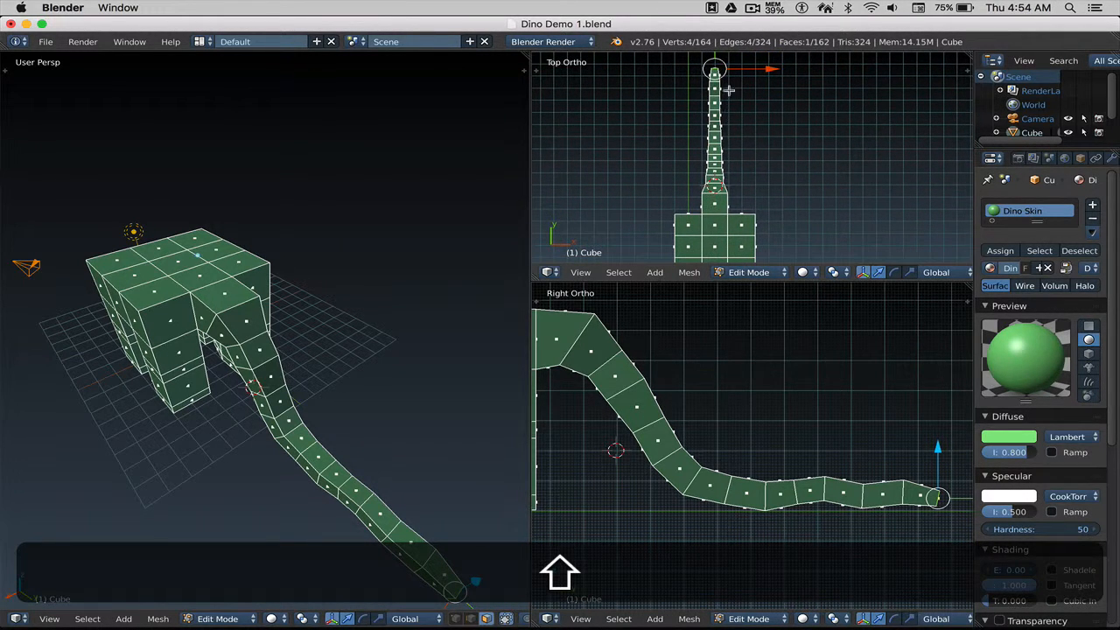
shift+middle_drag(714, 188, 735, 128)
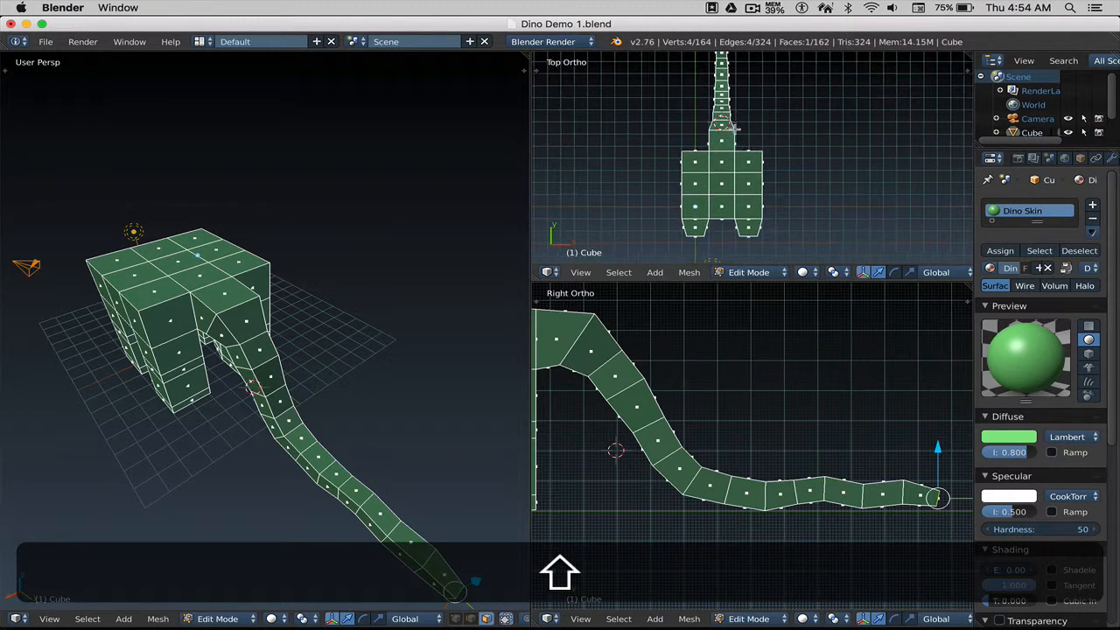
scroll(745, 390, down, 1)
shift+middle_drag(737, 400, 794, 390)
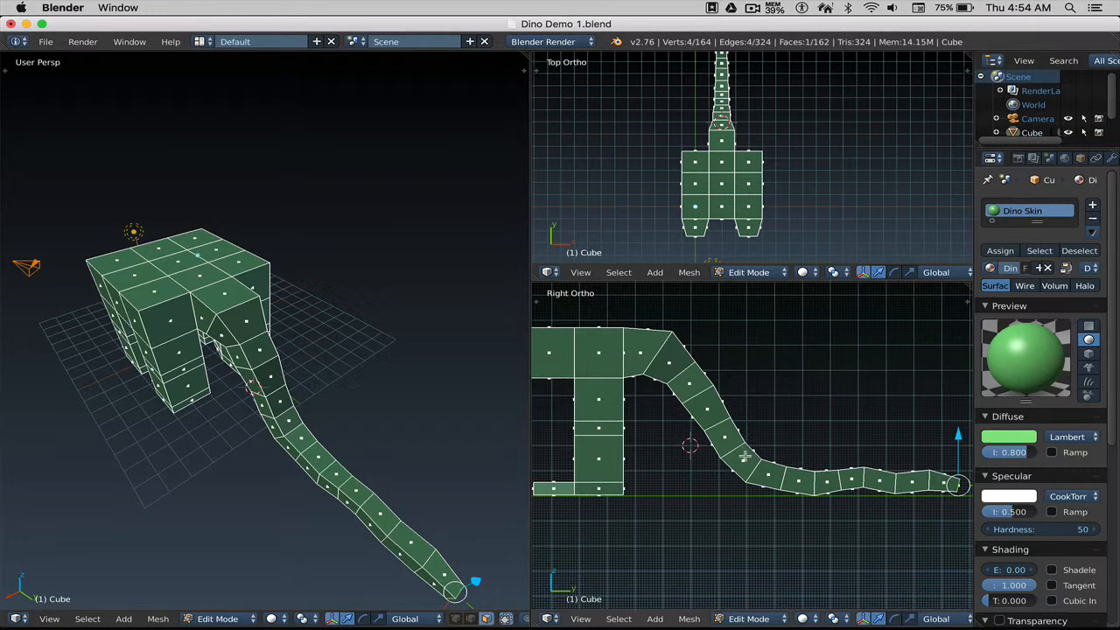
scroll(678, 433, up, 2)
shift+middle_drag(762, 432, 783, 440)
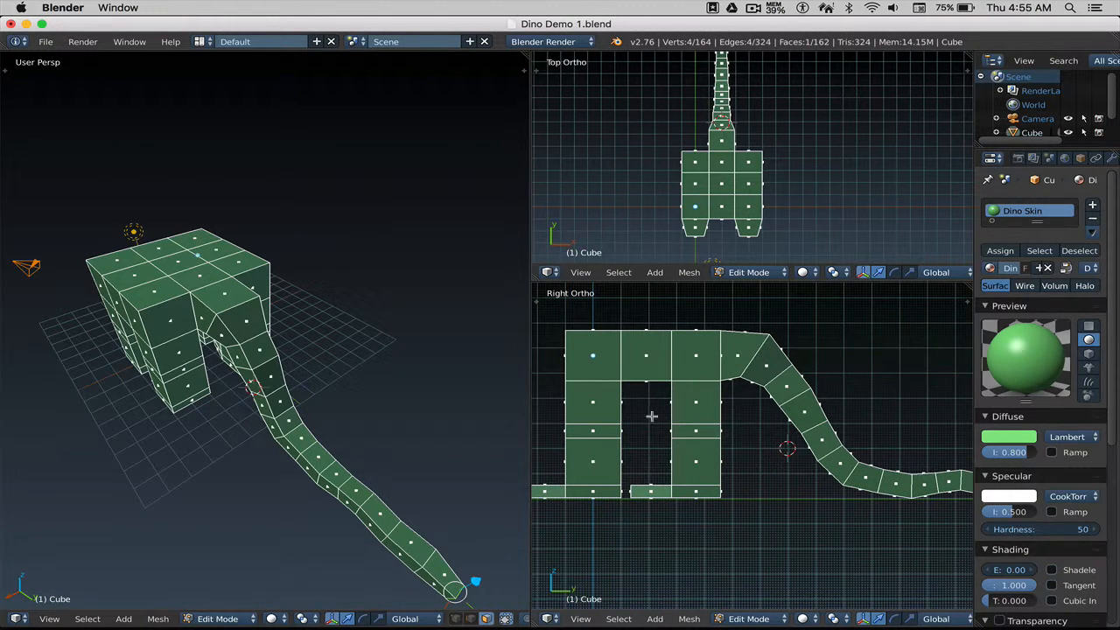
Zoom the side view onto the body and legs and show the Mesh Select Mode menu.
scroll(660, 412, up, 1)
shift+middle_drag(653, 394, 728, 421)
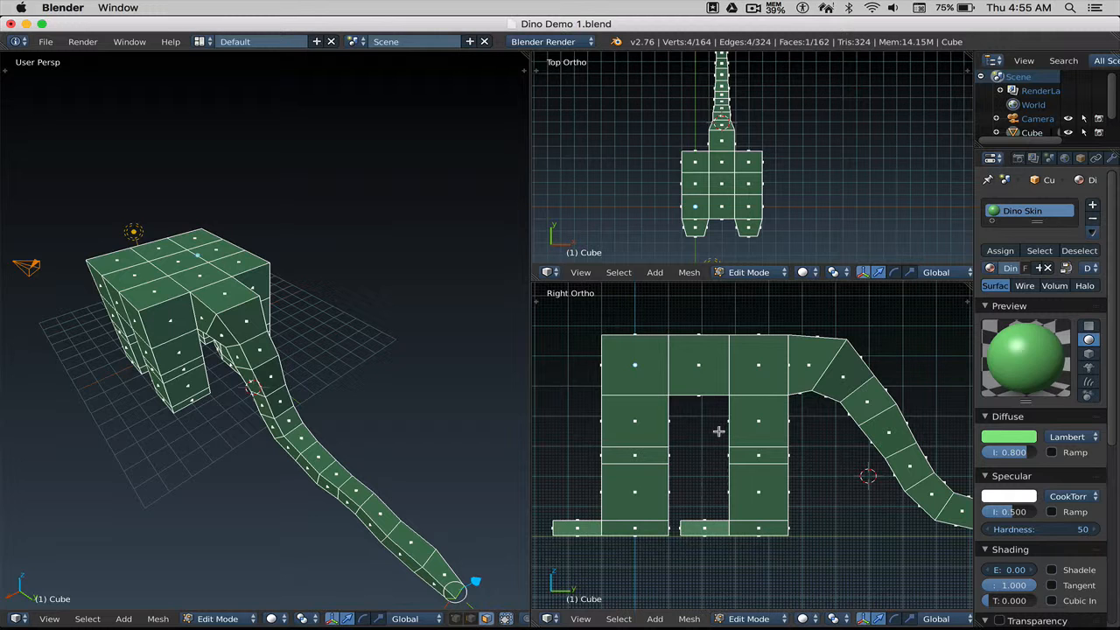
shift+middle_drag(673, 404, 707, 409)
middle_drag(410, 378, 279, 344)
scroll(279, 344, up, 2)
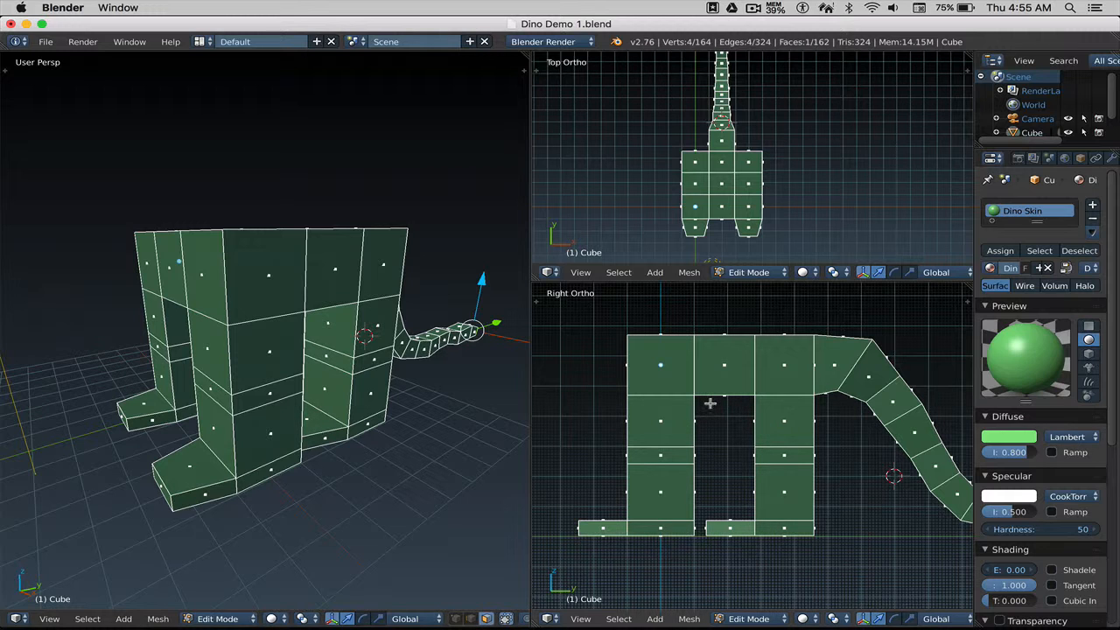
key(ctrl)
key(ctrl+Tab)
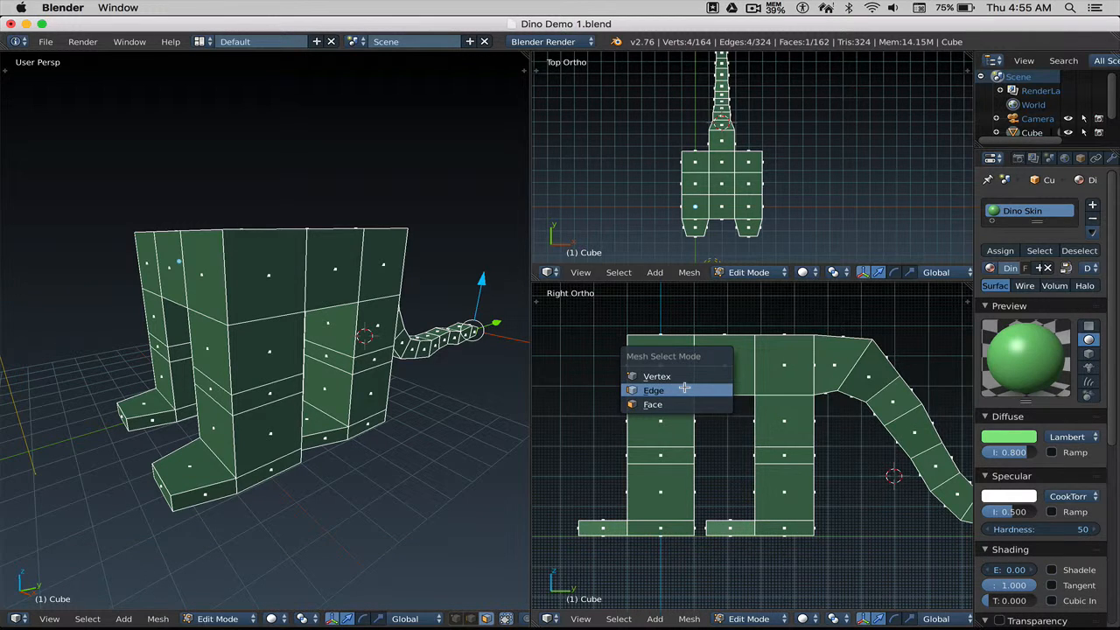
Switch to edge select and select edges along the front loop around the body.
click(687, 390)
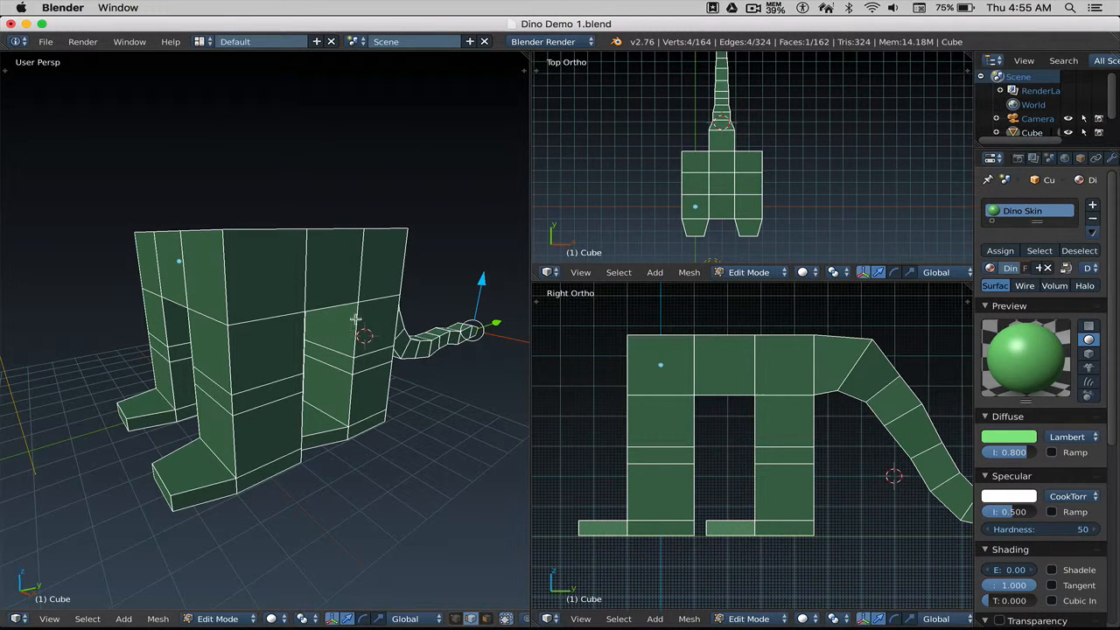
right_click(375, 297)
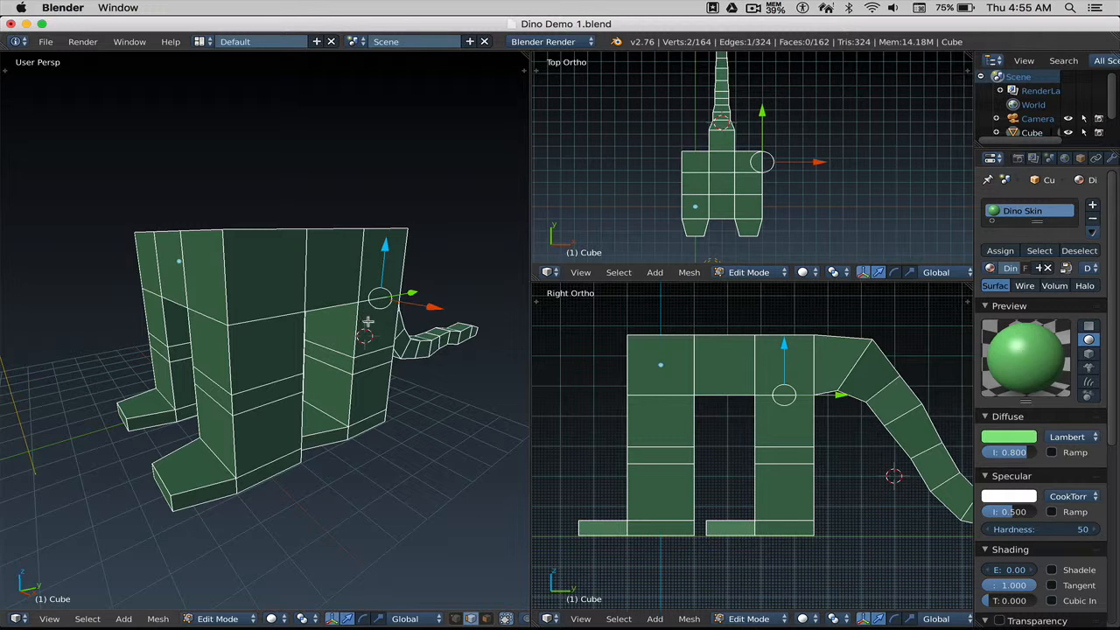
shift+right_click(329, 307)
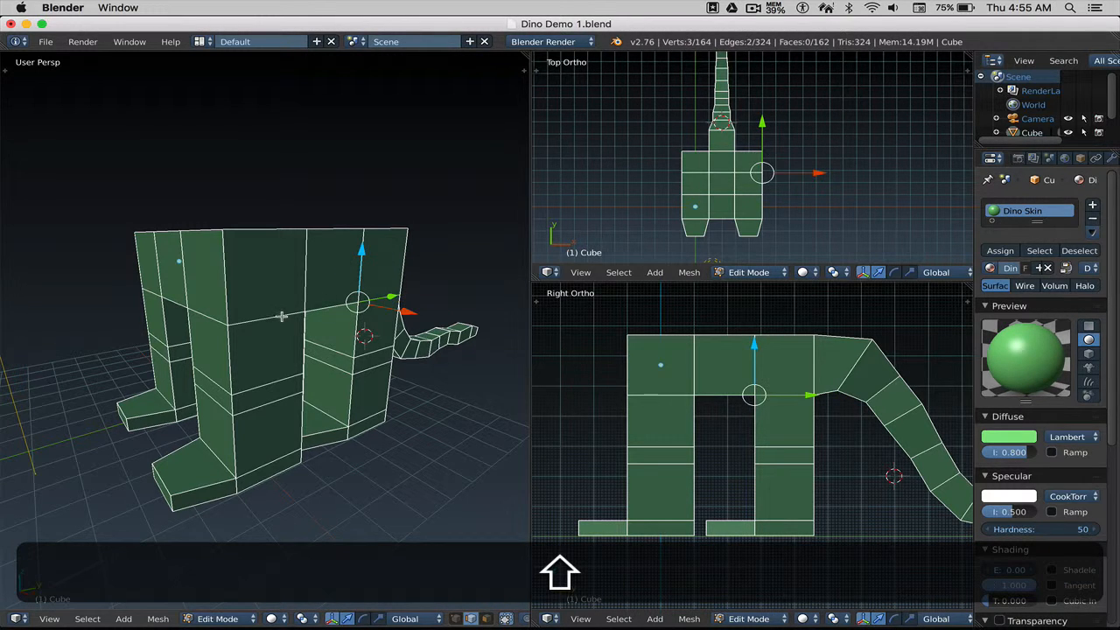
shift+right_click(281, 317)
middle_drag(278, 328, 298, 379)
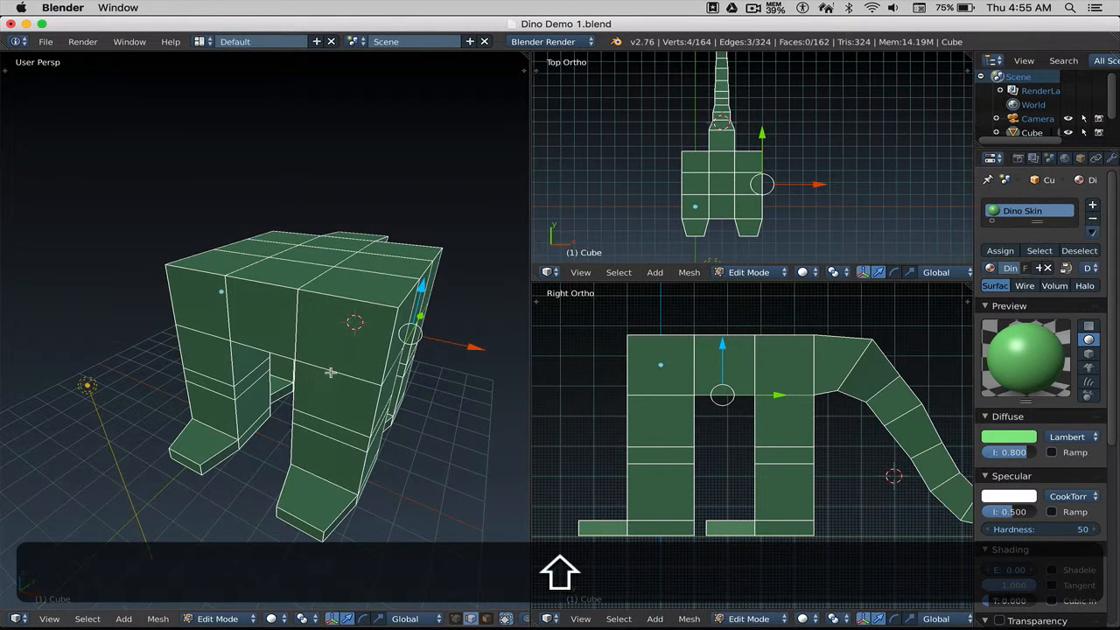
shift+right_click(322, 375)
shift+right_click(278, 356)
shift+right_click(216, 336)
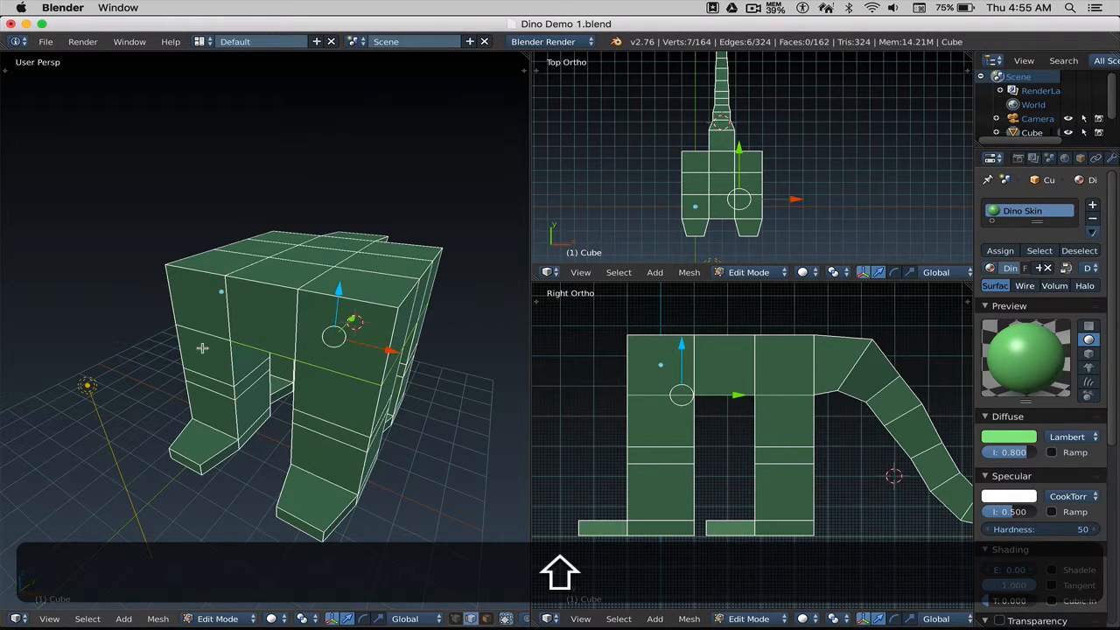
Complete the body edge loop, lower it slightly, then deselect everything.
middle_drag(202, 349, 305, 338)
shift+right_click(324, 292)
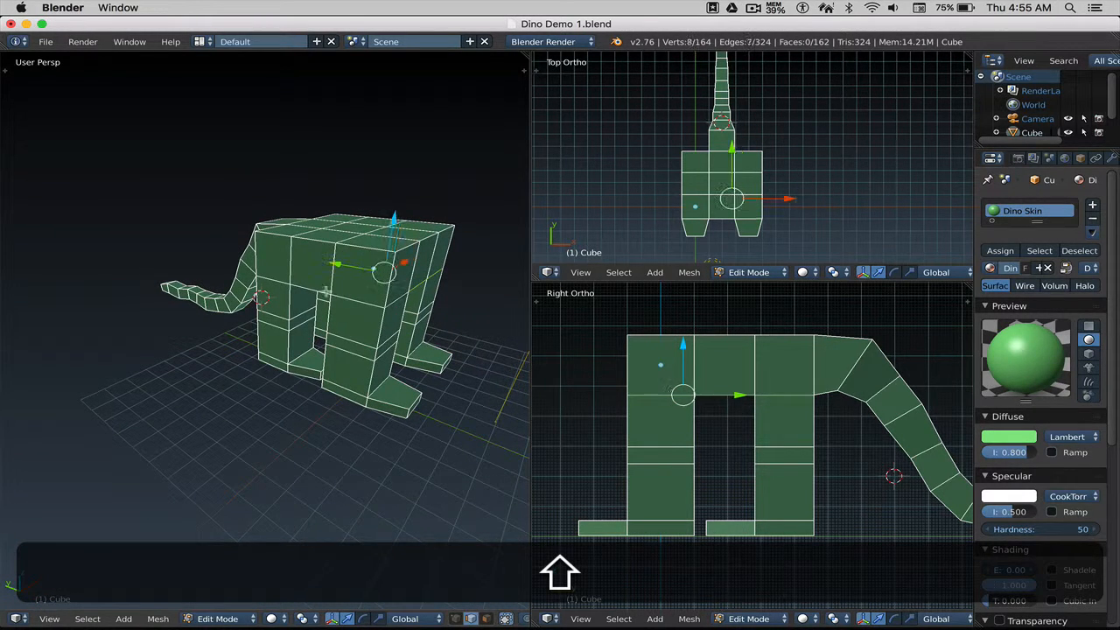
shift+right_click(310, 289)
shift+right_click(274, 287)
middle_drag(261, 296, 367, 300)
shift+right_click(236, 277)
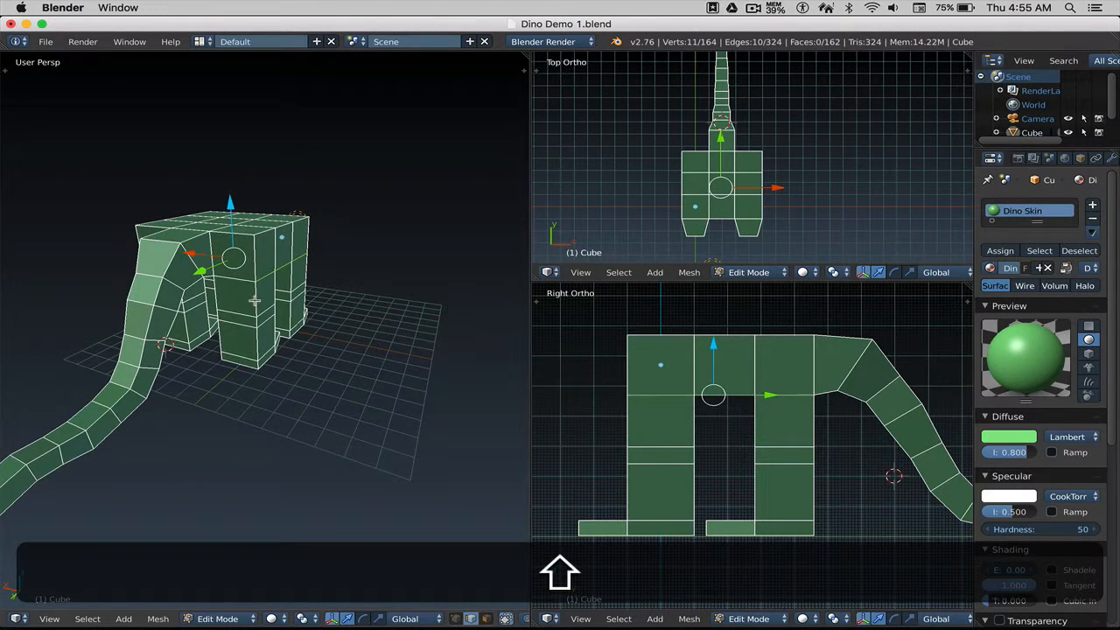
mouse_move(253, 300)
middle_down()
mouse_move(283, 277)
mouse_move(317, 283)
mouse_move(226, 318)
mouse_move(260, 342)
mouse_move(240, 289)
middle_up()
shift+right_click(224, 342)
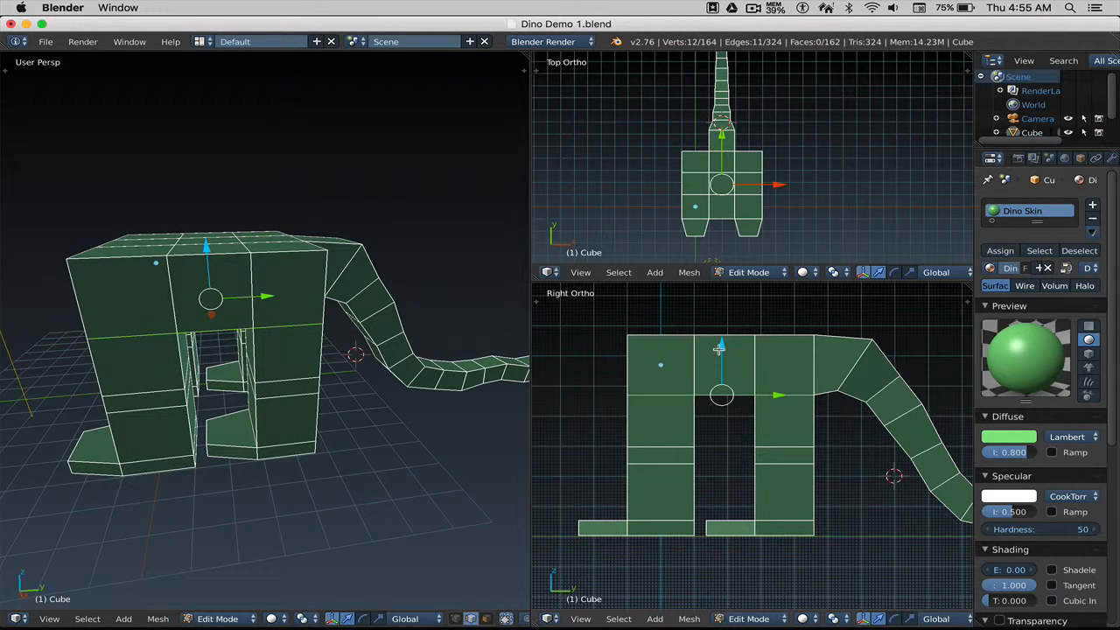
drag(717, 349, 712, 373)
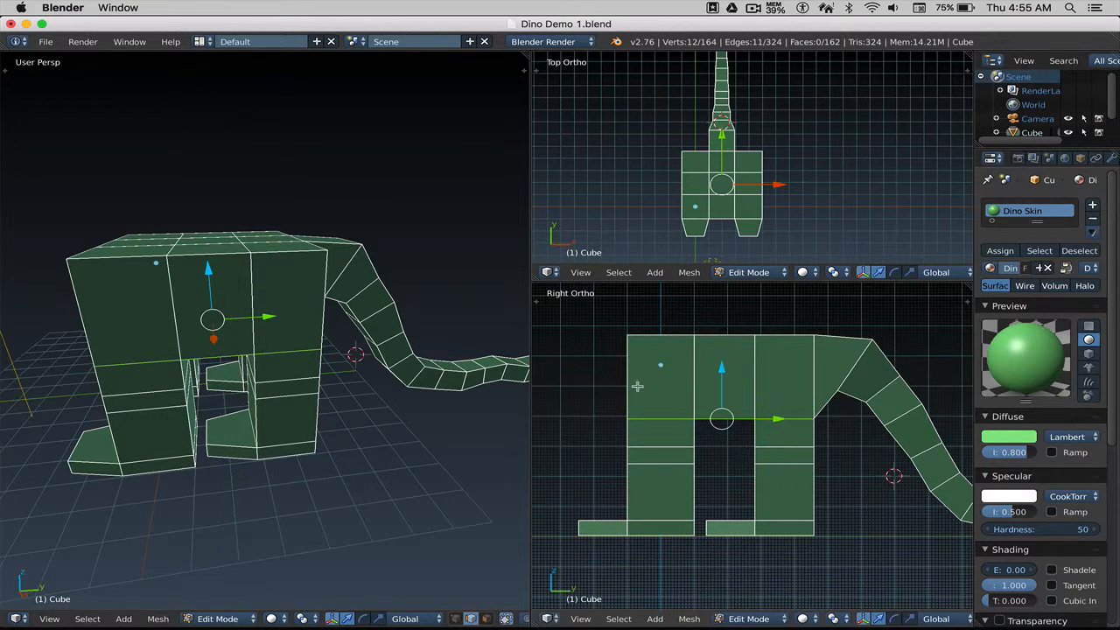
key(a)
middle_drag(240, 323, 281, 332)
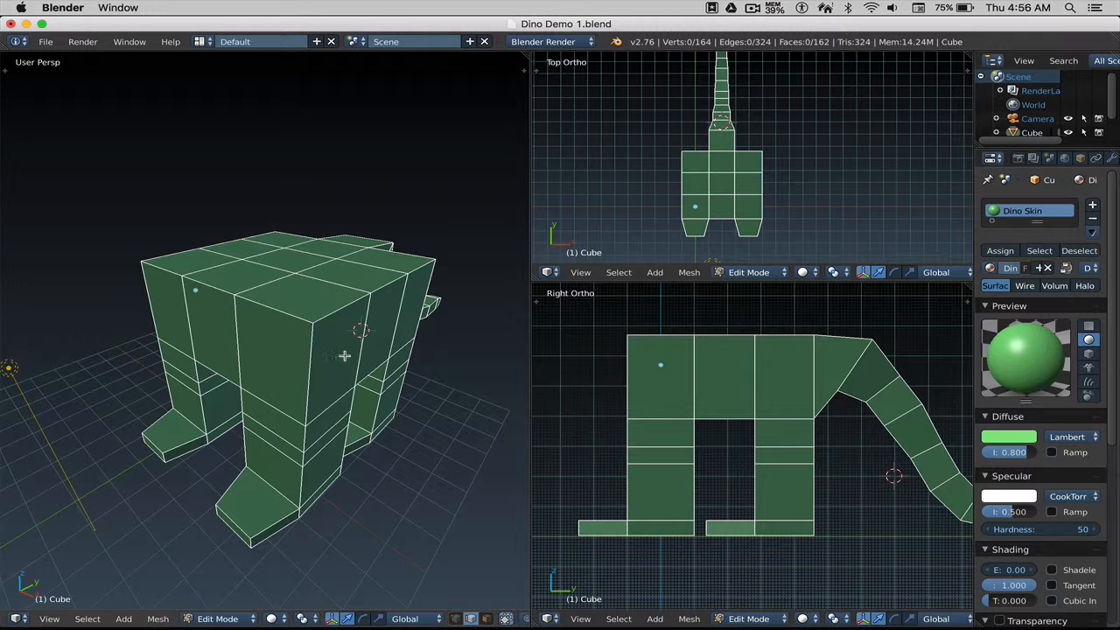
Select six vertices along the outer edges of the dinosaur's back.
right_click(342, 309)
shift+right_click(385, 289)
shift+right_click(414, 273)
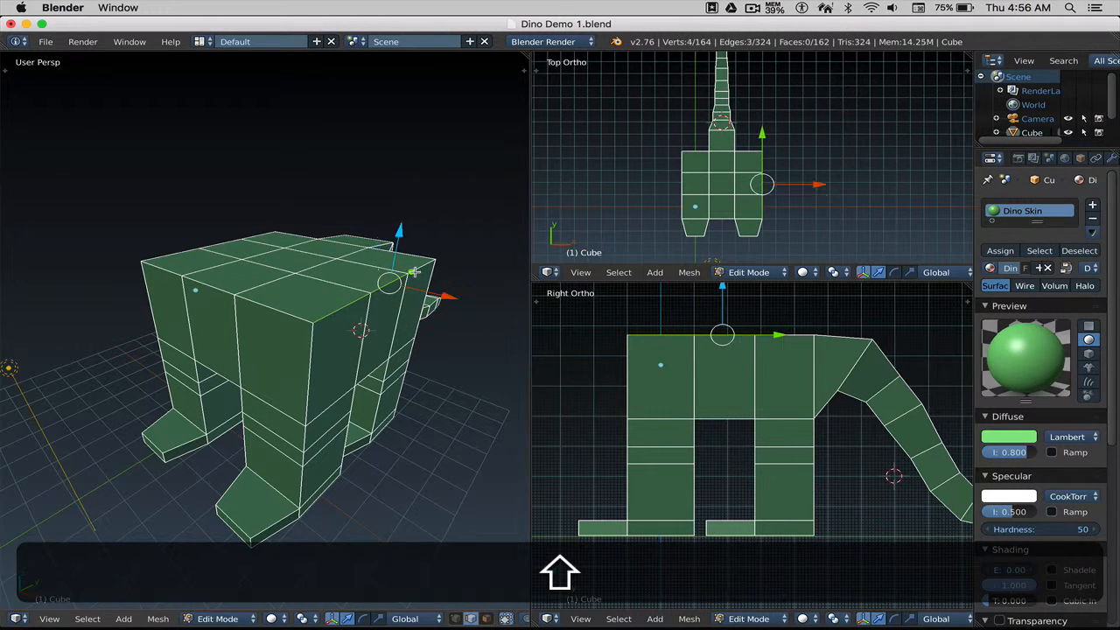
shift+right_click(175, 251)
shift+right_click(232, 242)
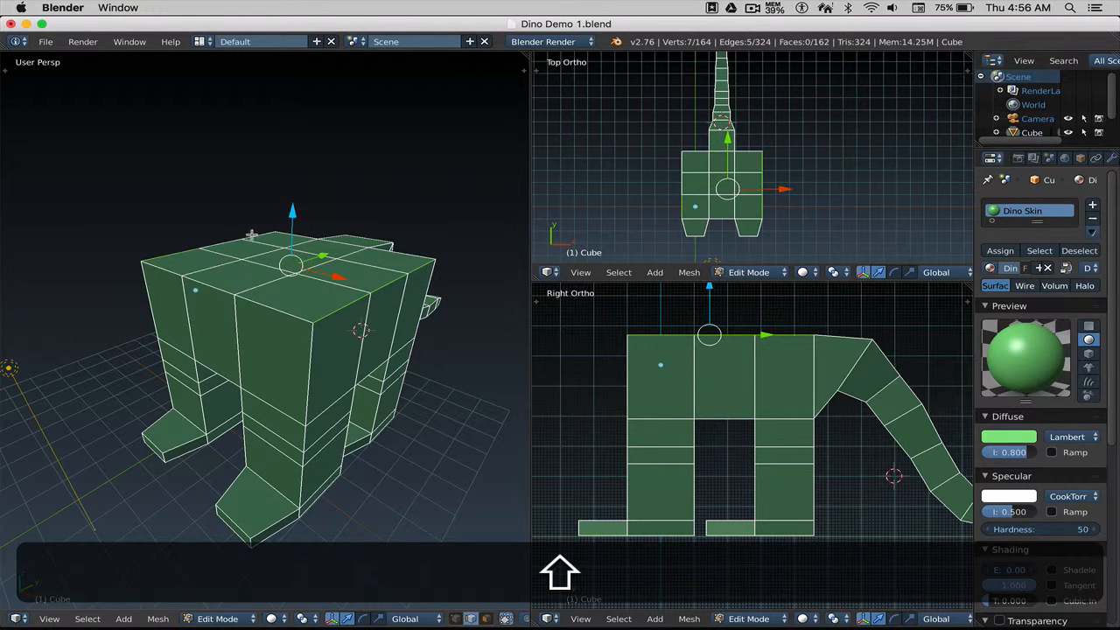
shift+right_click(259, 234)
middle_drag(263, 270, 292, 281)
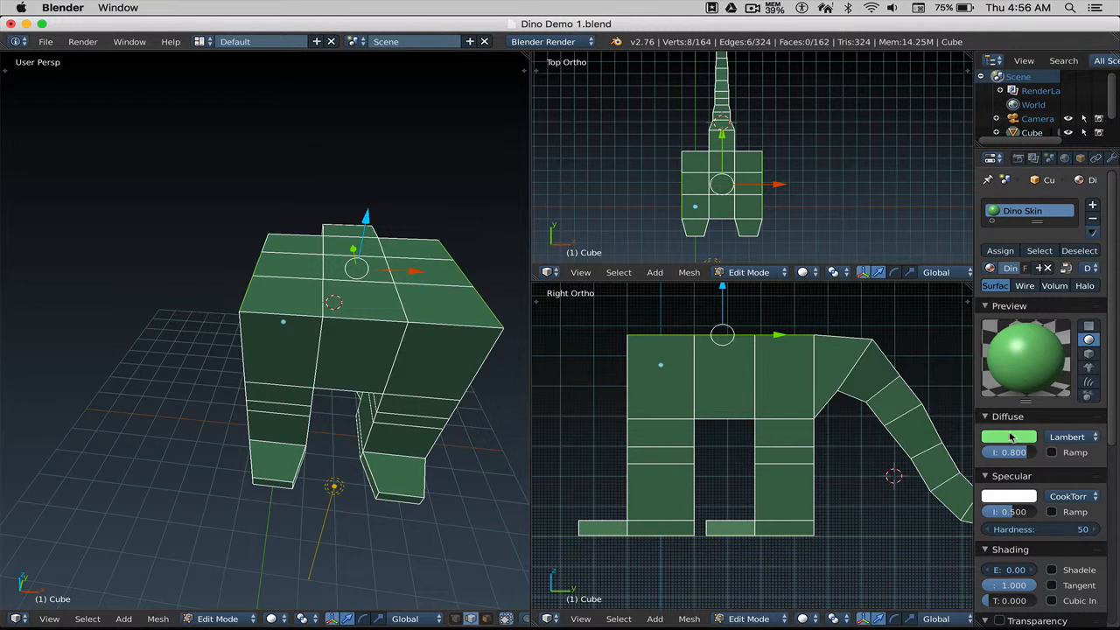
Set the Dino Skin diffuse colour to red (R 0.800, G 0.059, B 0.045).
click(1010, 436)
click(953, 338)
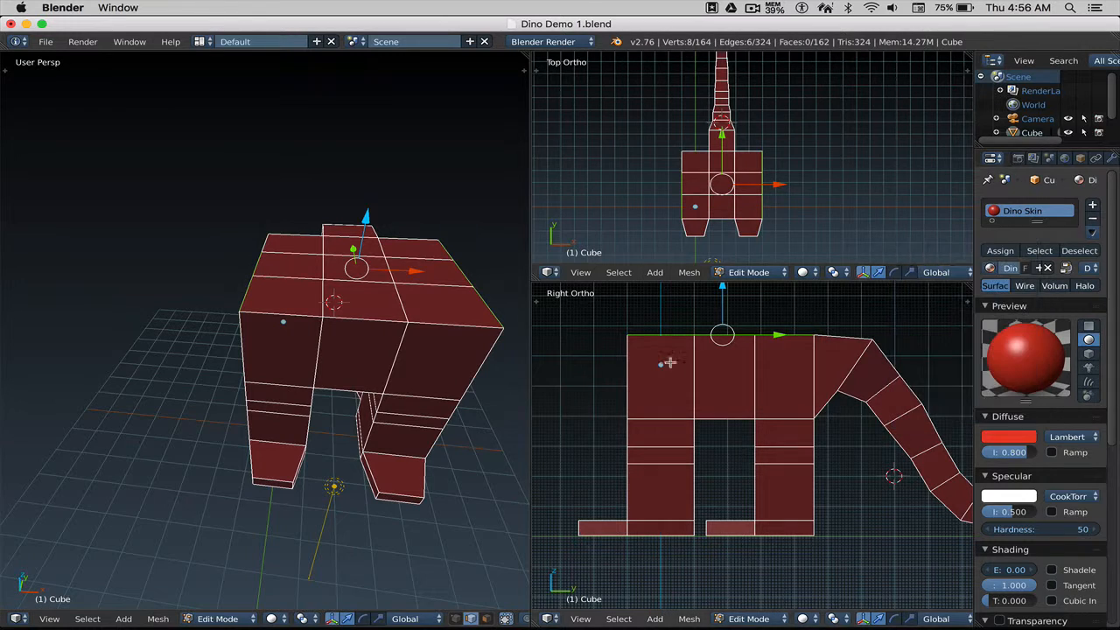
middle_drag(408, 335, 338, 357)
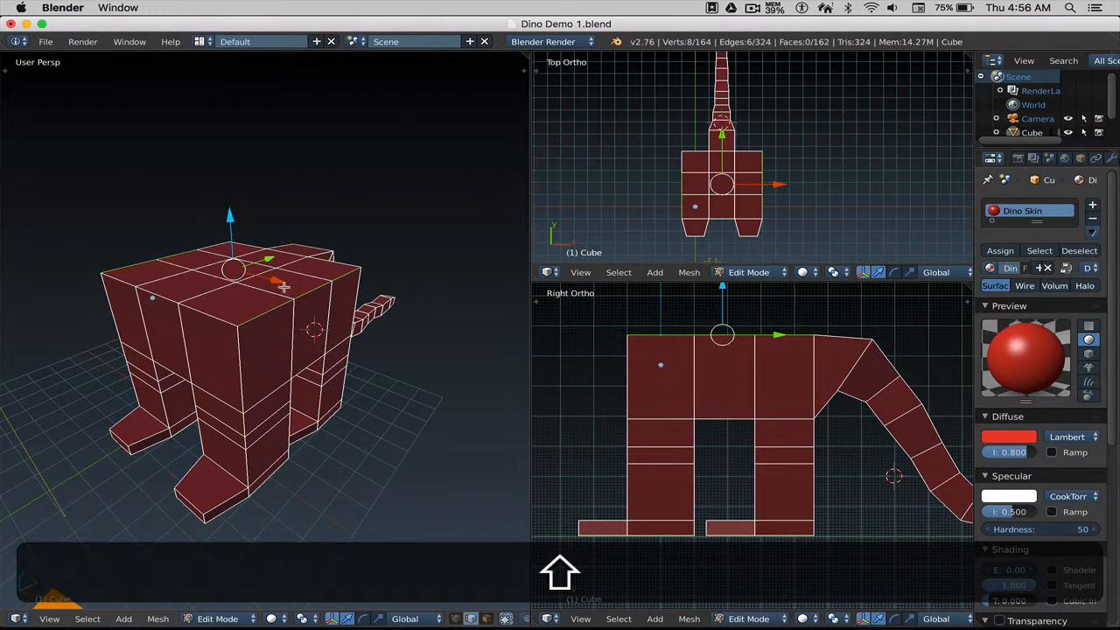
Move the selected back edges down about 0.41 on Z, then deselect all.
drag(231, 218, 226, 231)
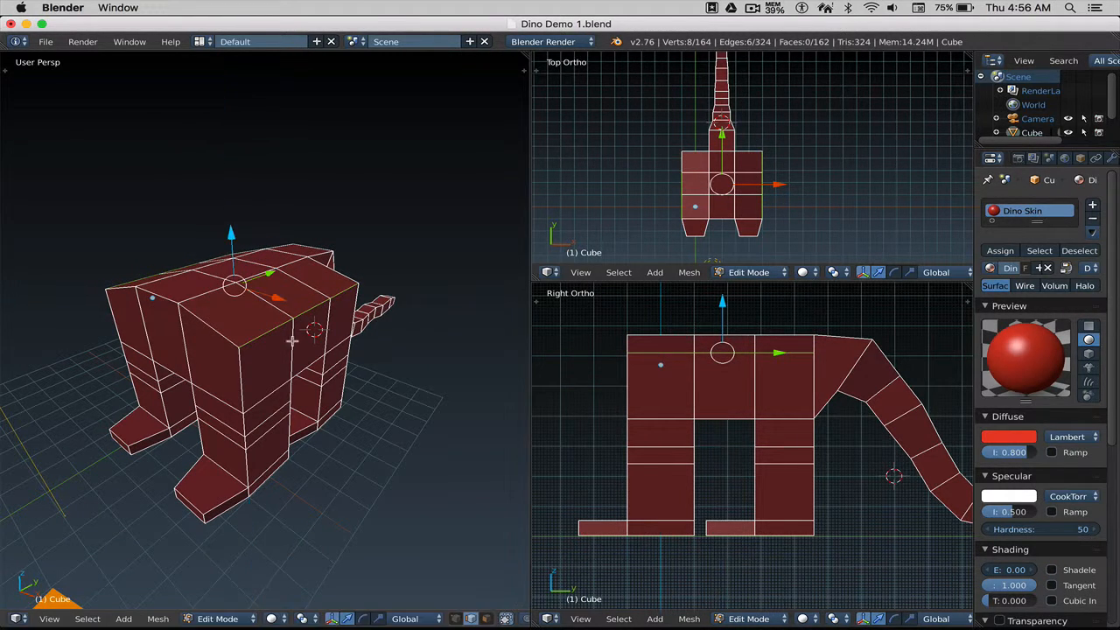
middle_drag(289, 329, 326, 335)
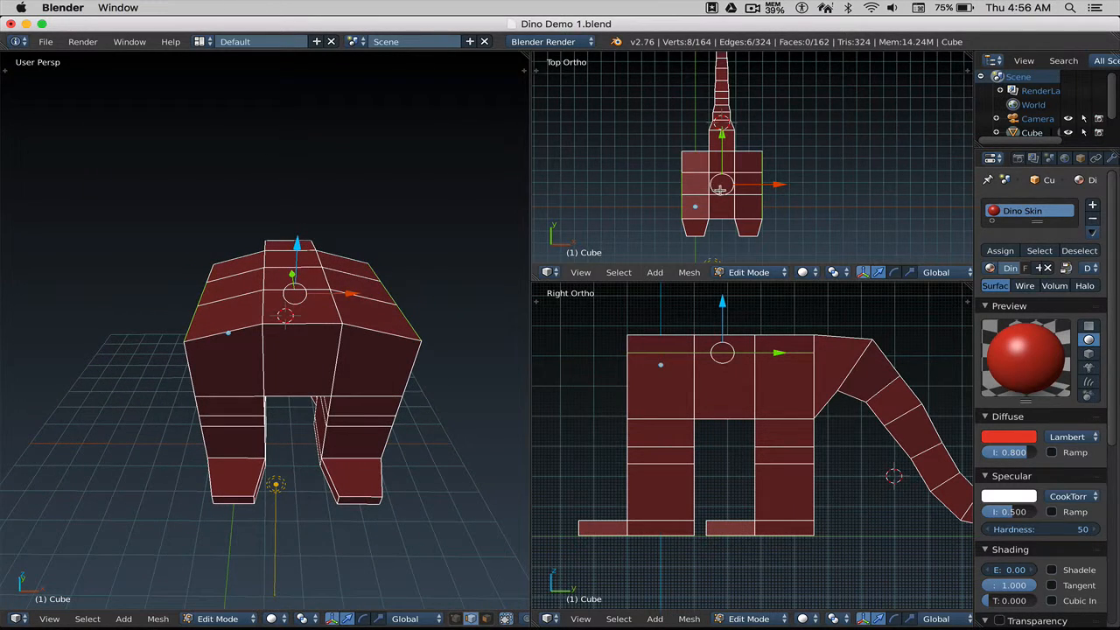
scroll(716, 196, up, 2)
shift+middle_drag(715, 196, 733, 154)
scroll(725, 174, up, 2)
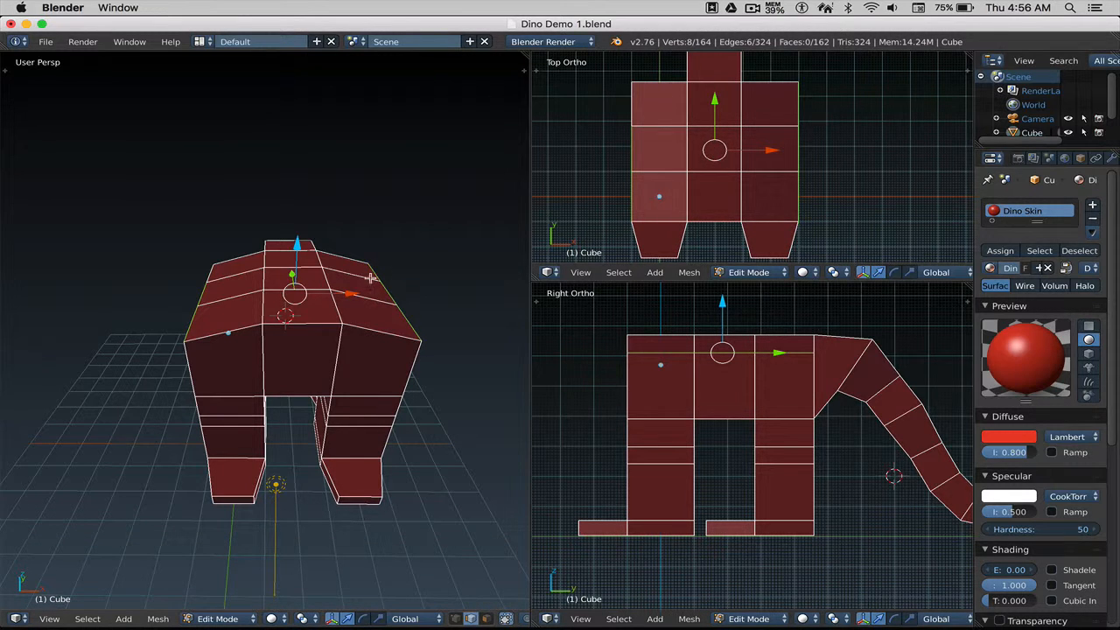
middle_drag(370, 278, 350, 280)
key(a)
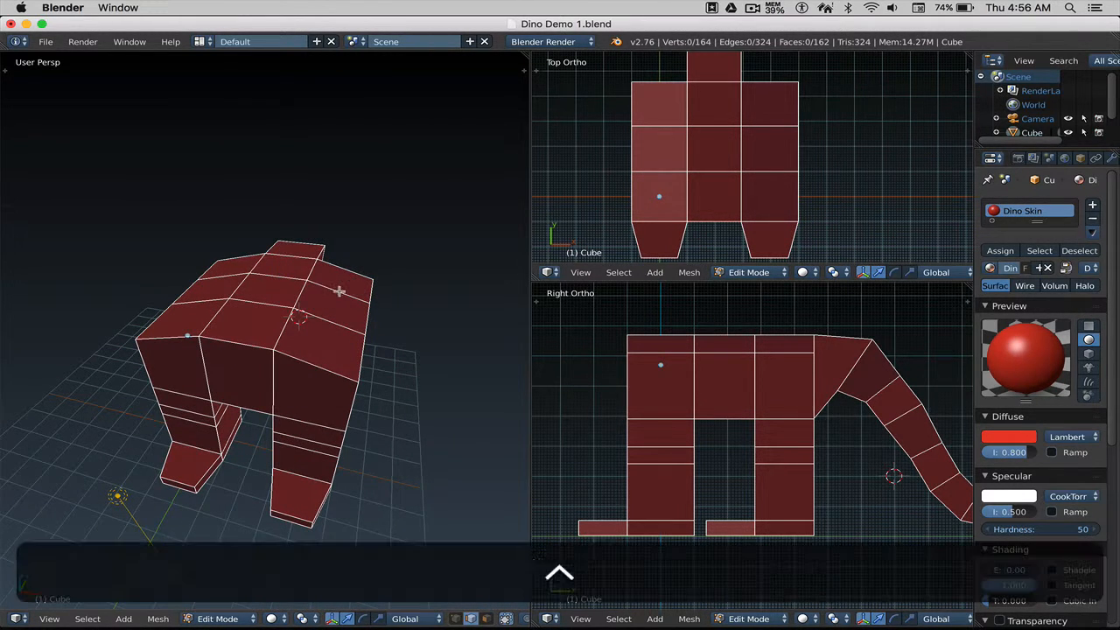
key(ctrl+Tab)
In vertex mode, select the four body corner vertices and scale them inward to about 0.9.
click(339, 281)
middle_drag(345, 315, 331, 366)
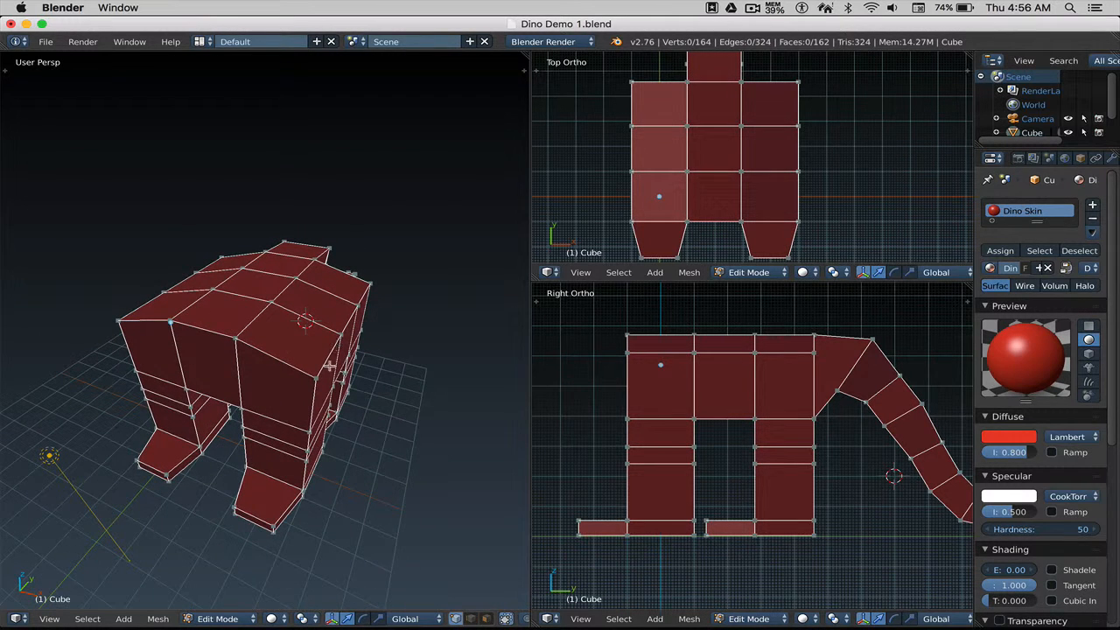
key(shift)
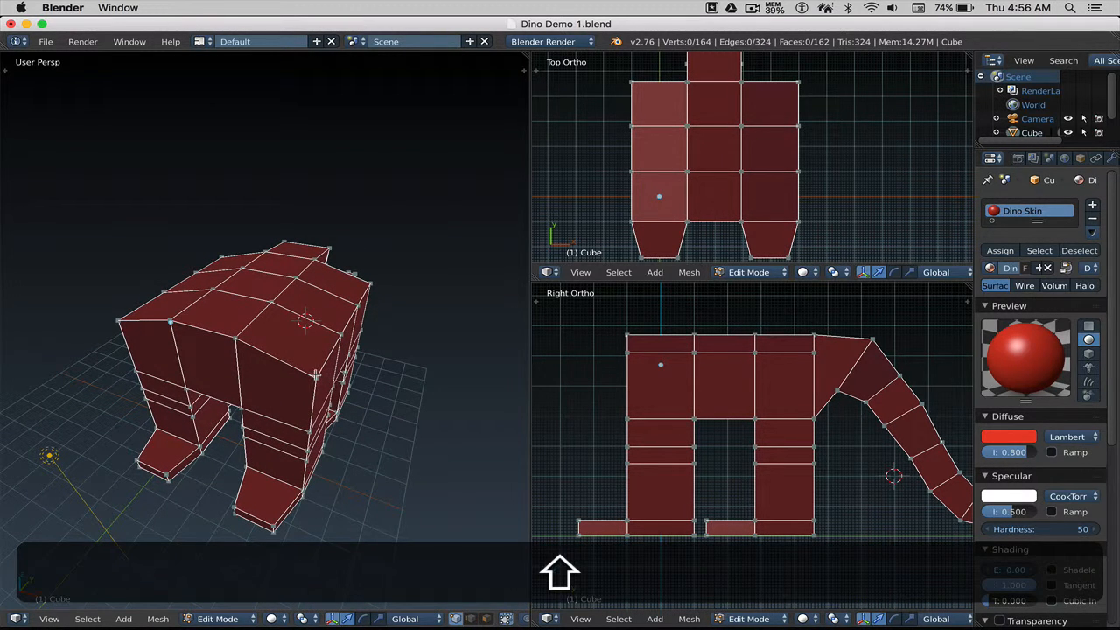
shift+right_click(316, 377)
shift+right_click(370, 284)
shift+right_click(222, 256)
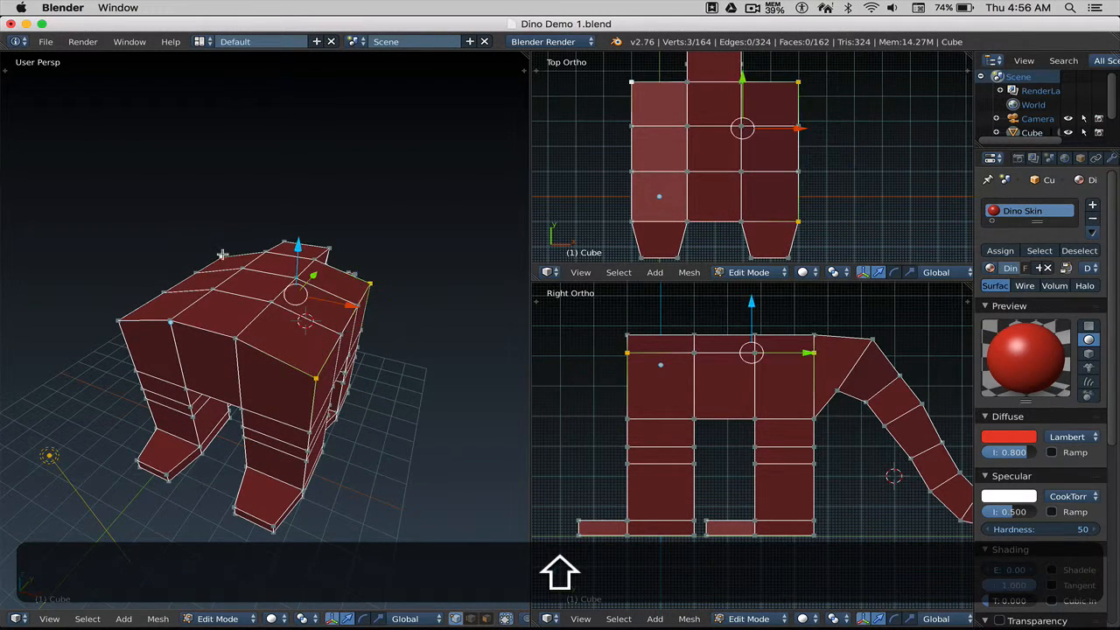
shift+right_click(119, 320)
mouse_move(268, 312)
middle_down()
mouse_move(278, 327)
mouse_move(275, 318)
middle_up()
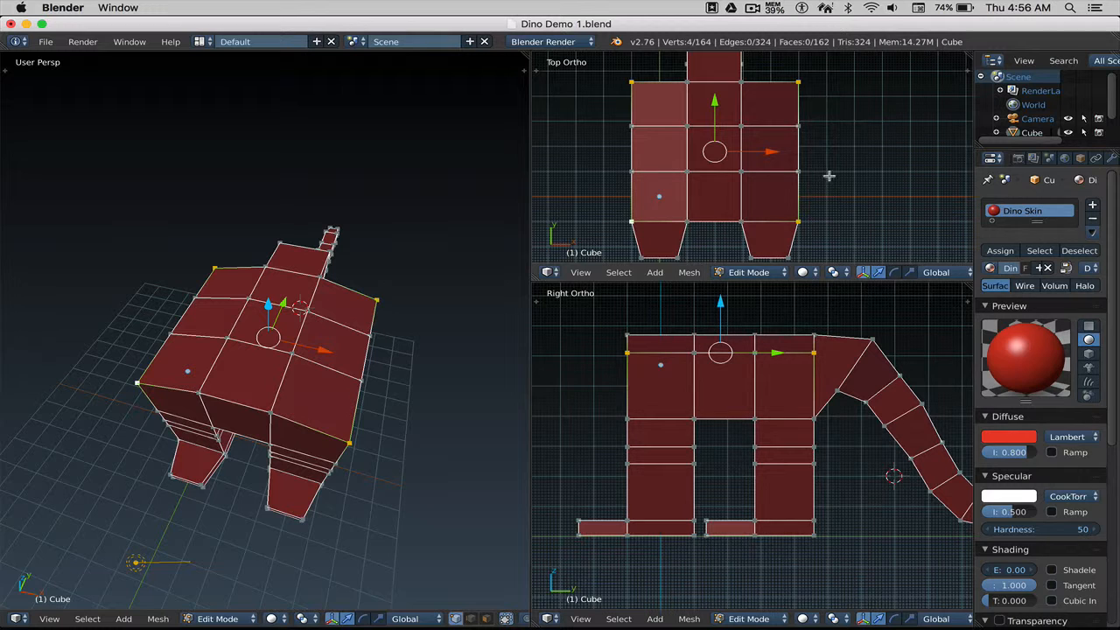
key(s)
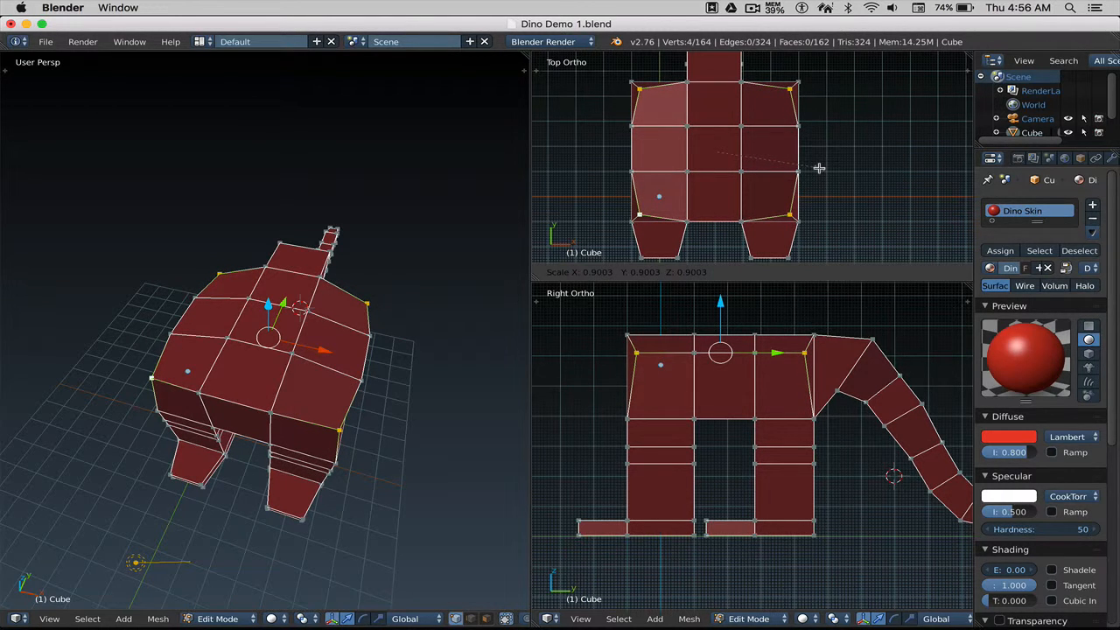
click(817, 168)
Clear the selection and orbit and pan so the side view frames the dinosaur's legs.
key(a)
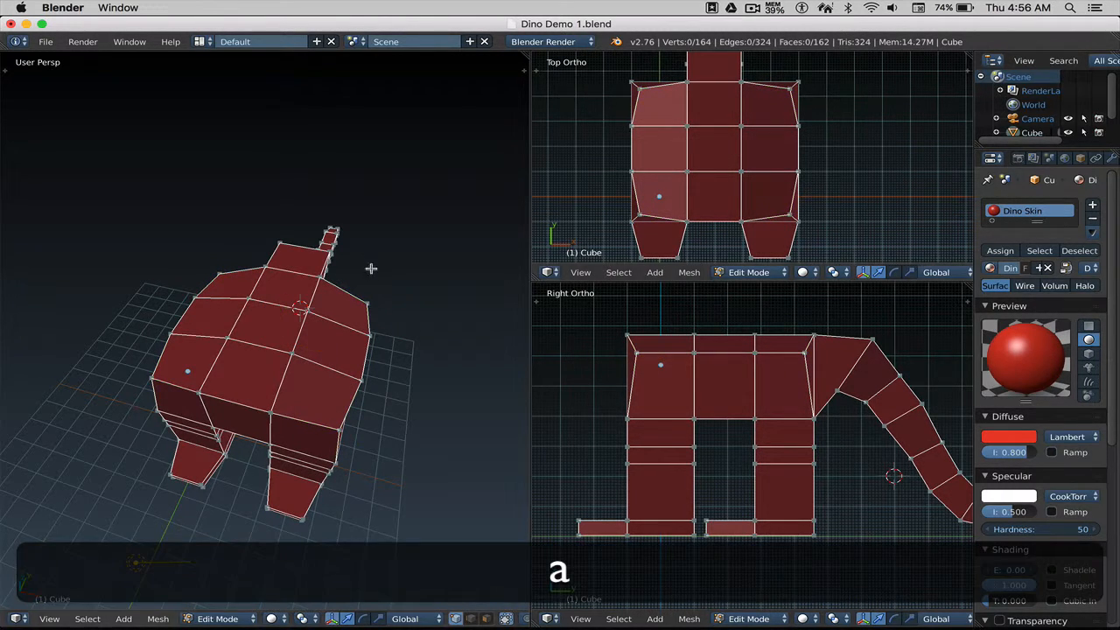
middle_drag(370, 268, 321, 245)
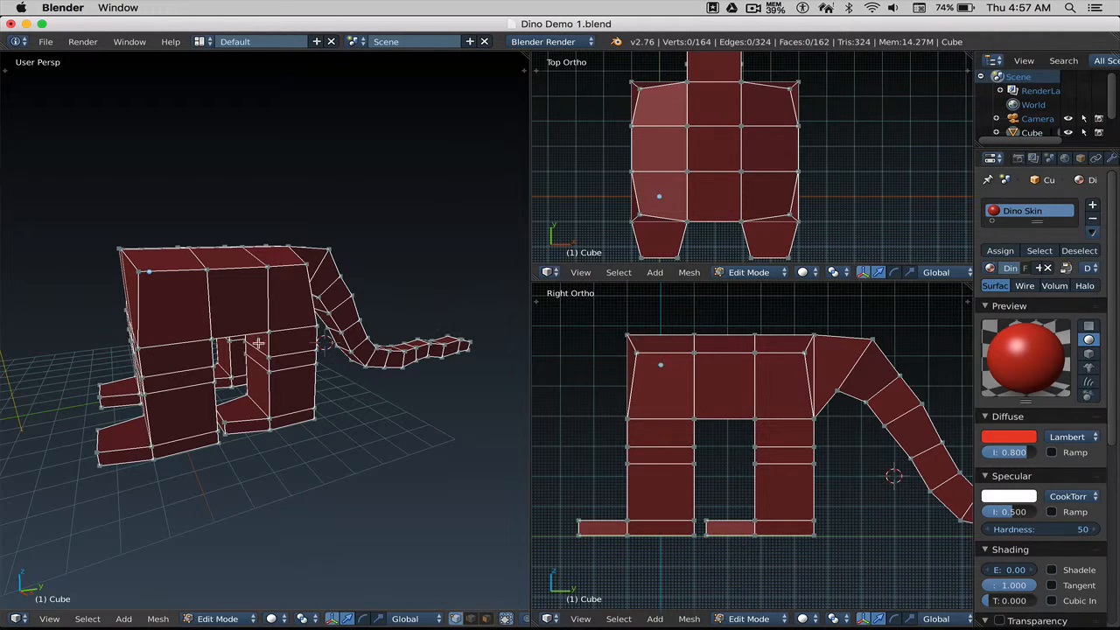
middle_drag(257, 342, 280, 342)
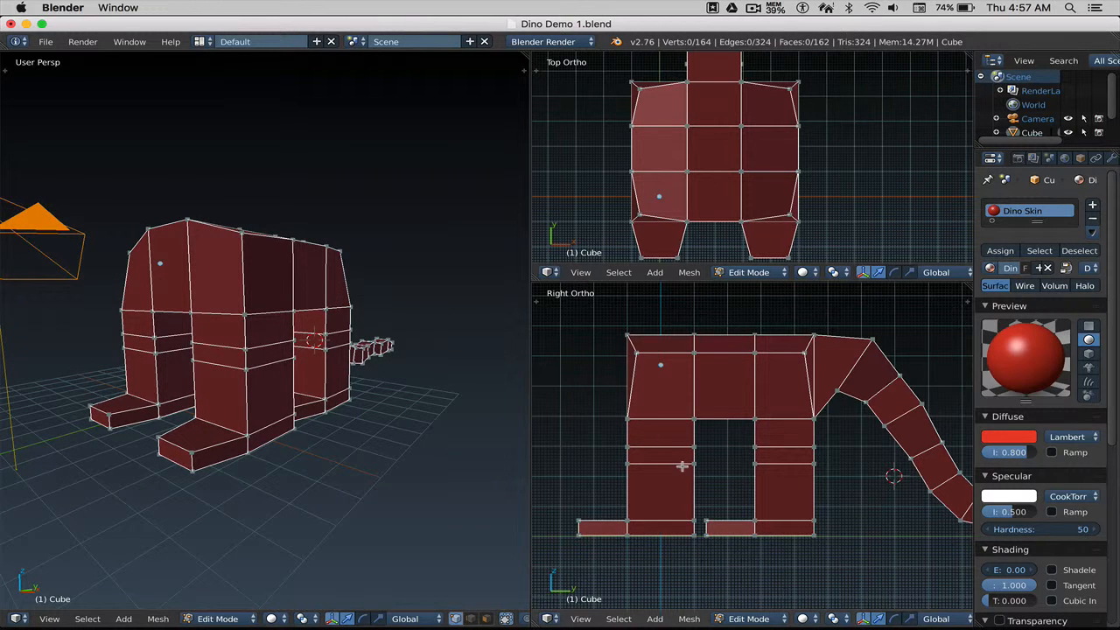
shift+middle_drag(696, 466, 703, 440)
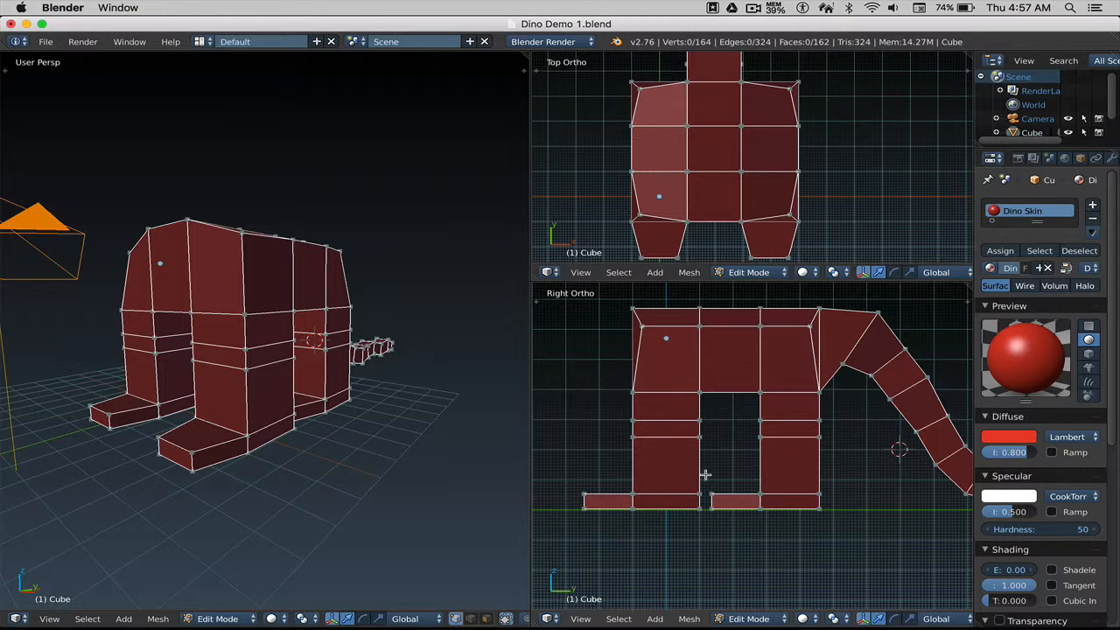
shift+middle_drag(717, 440, 698, 442)
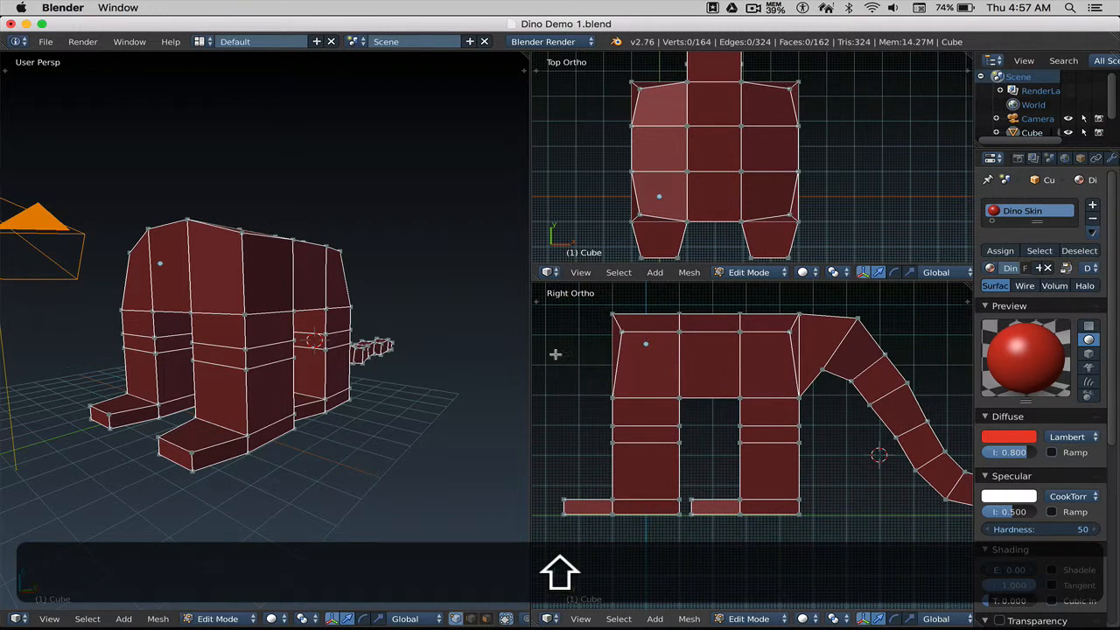
Widen the top and side views, then box-select the middle band of both legs.
drag(530, 341, 452, 339)
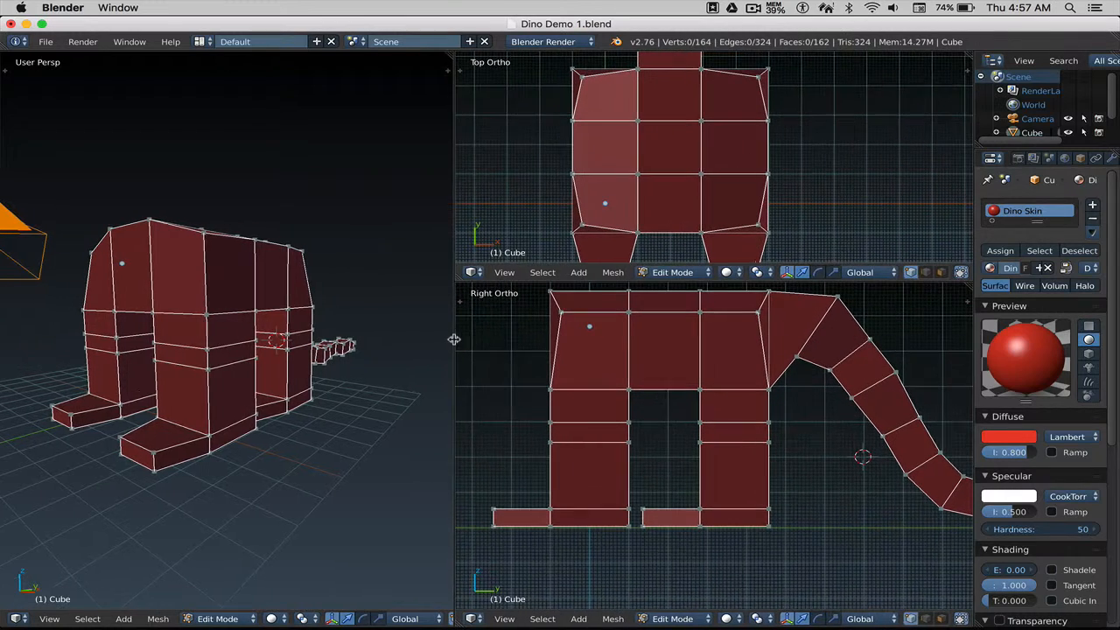
shift+middle_drag(660, 393, 675, 397)
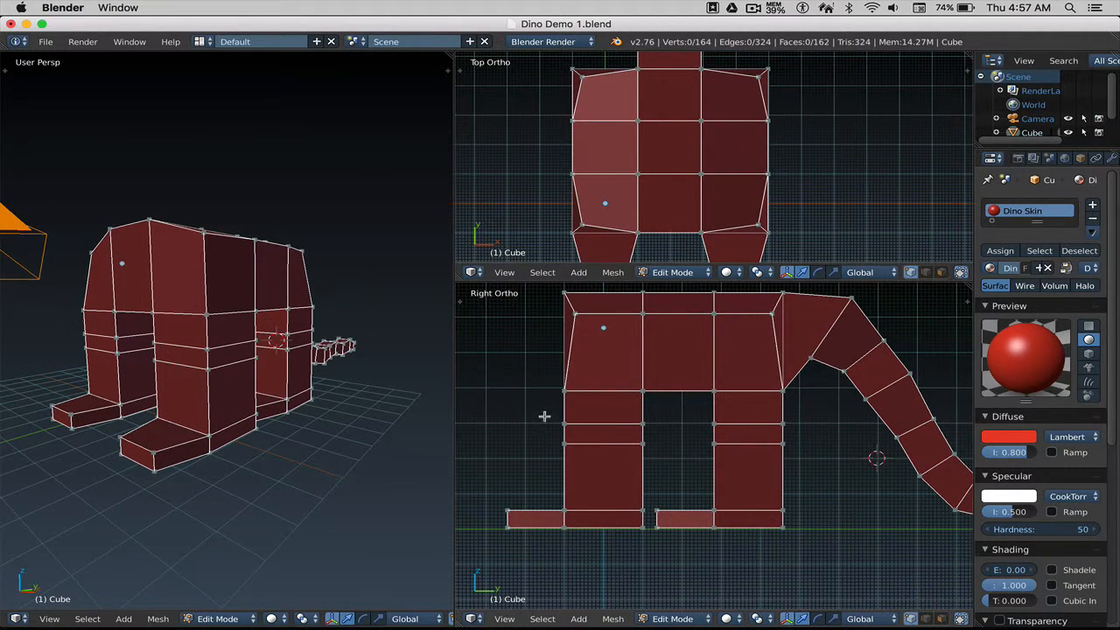
key(b)
drag(543, 411, 805, 460)
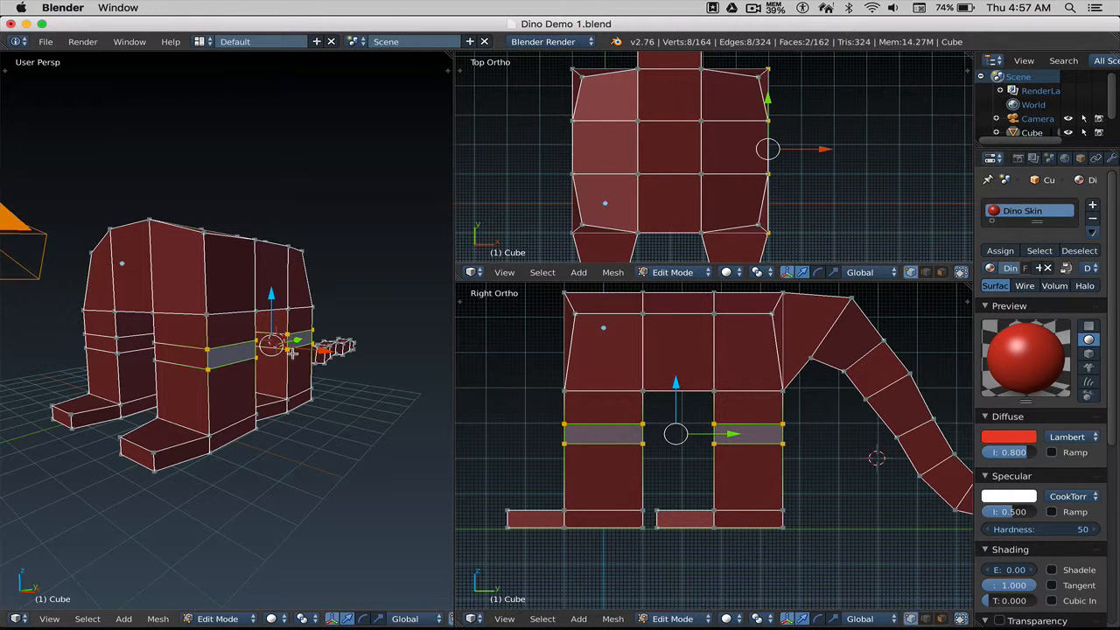
middle_drag(295, 359, 267, 363)
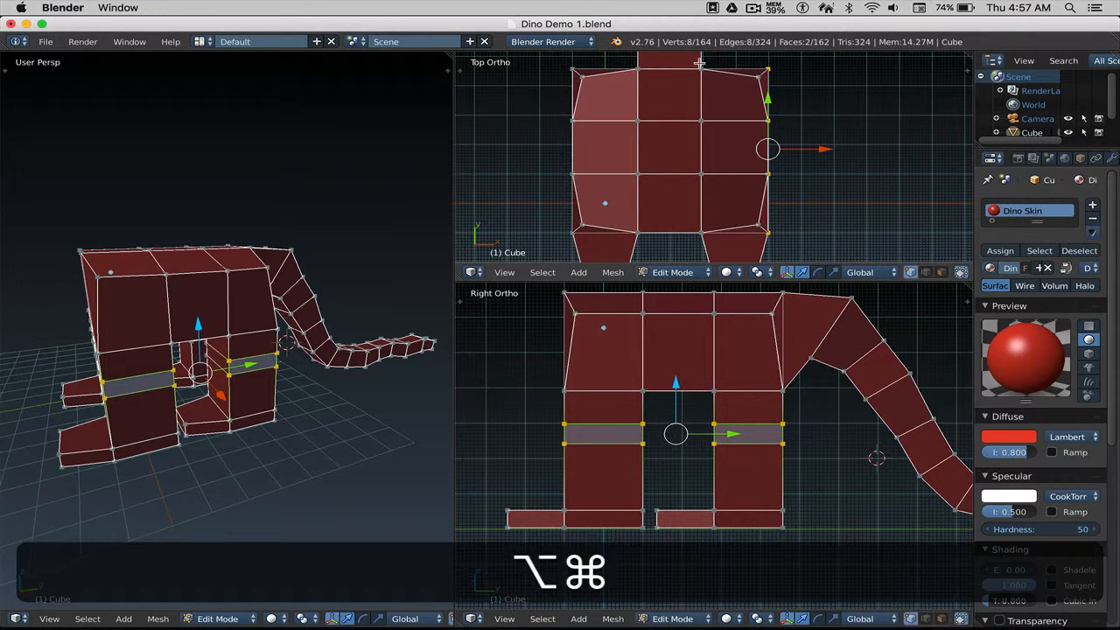
key(alt+super+8)
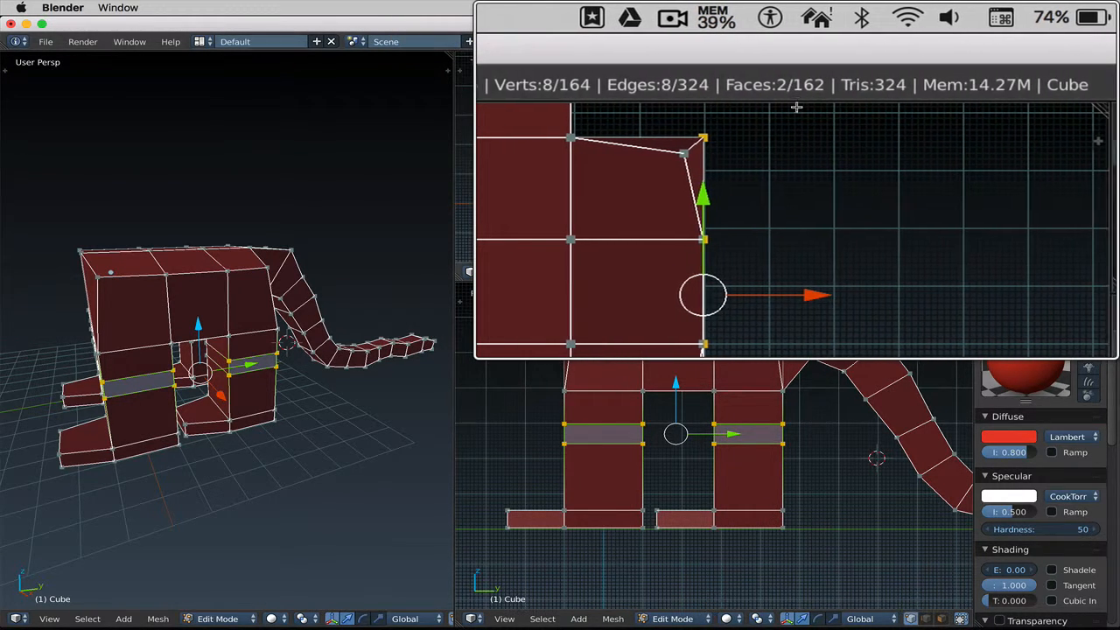
key(alt+super+8)
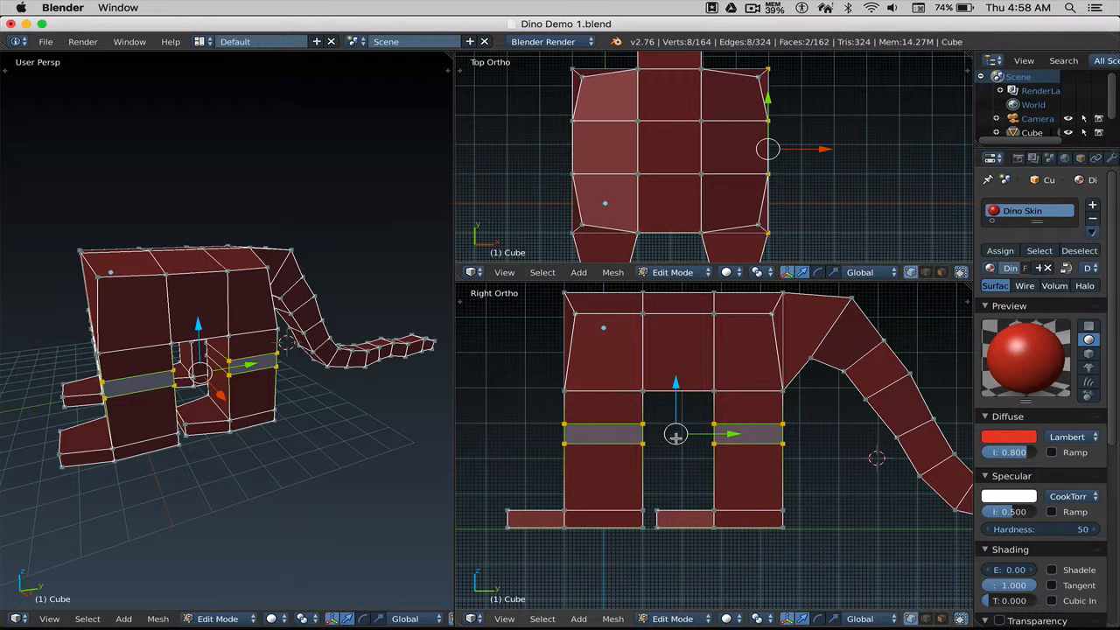
middle_drag(100, 370, 177, 384)
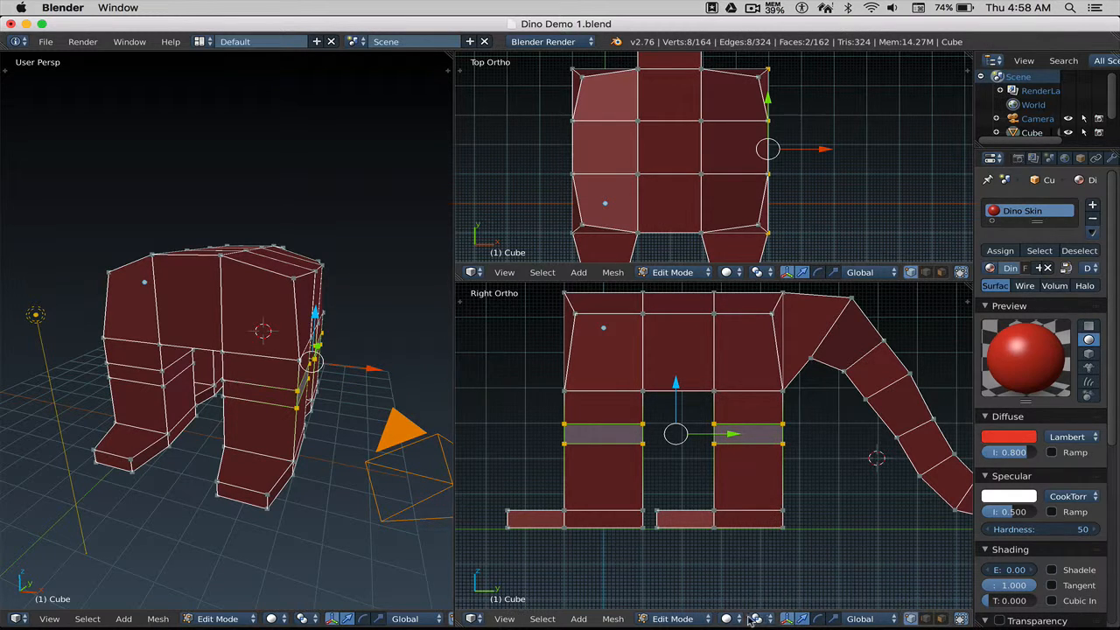
scroll(777, 619, down, 3)
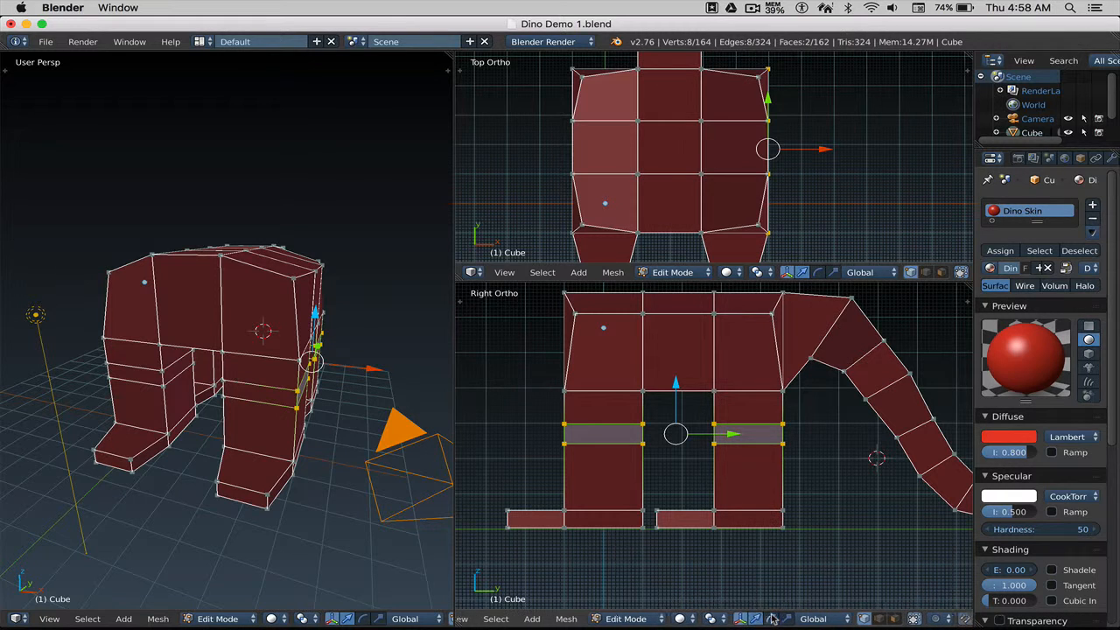
scroll(775, 618, down, 5)
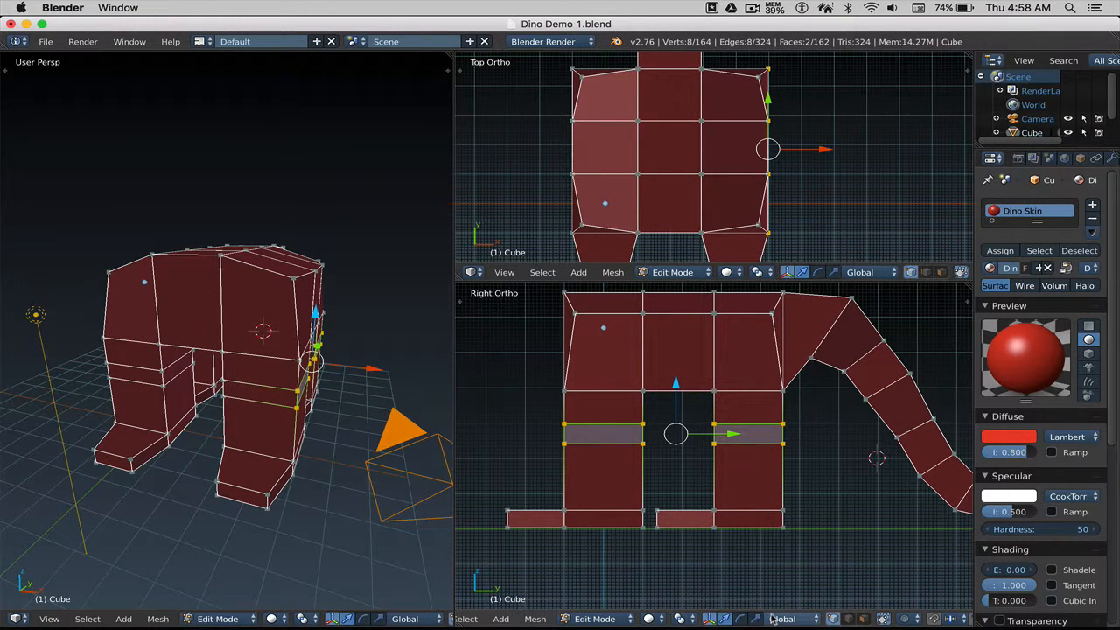
scroll(788, 619, down, 6)
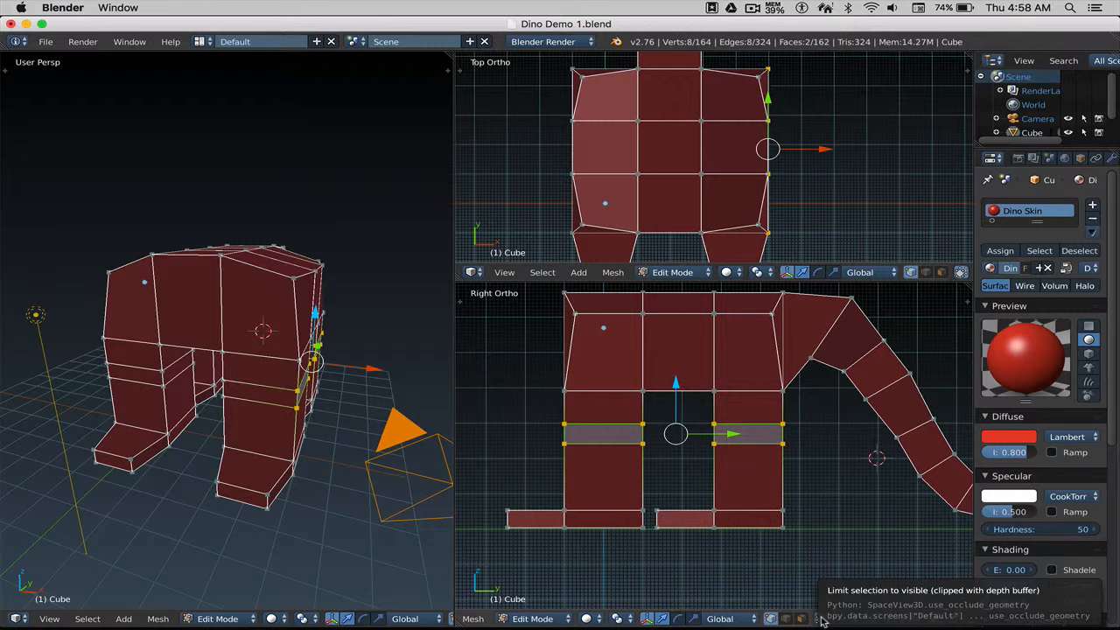
key(alt+super+8)
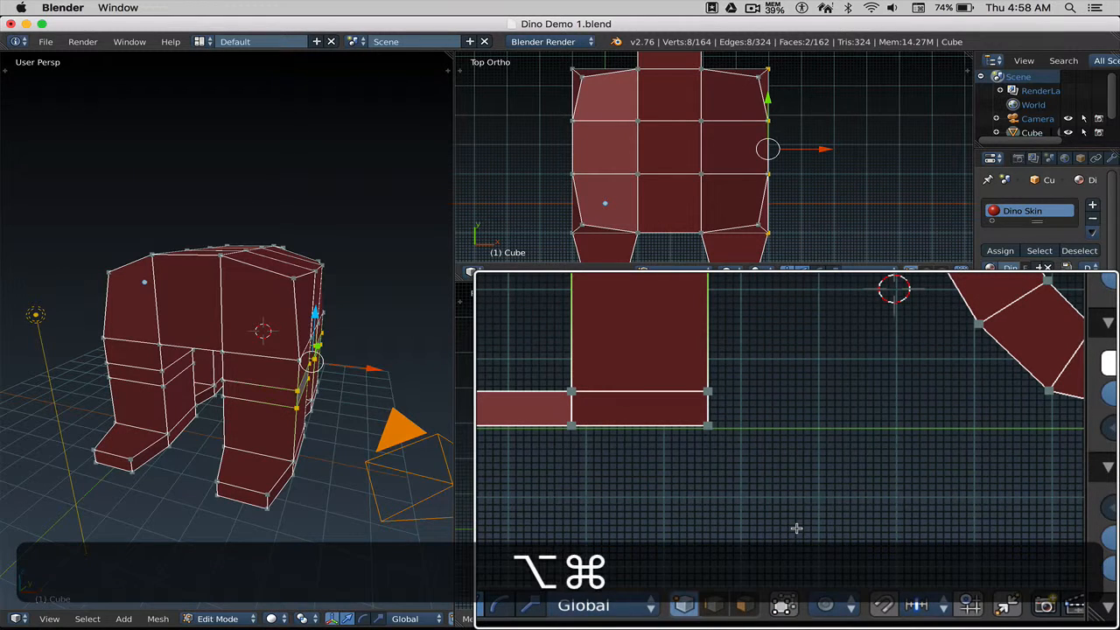
key(alt+super+8)
key(a)
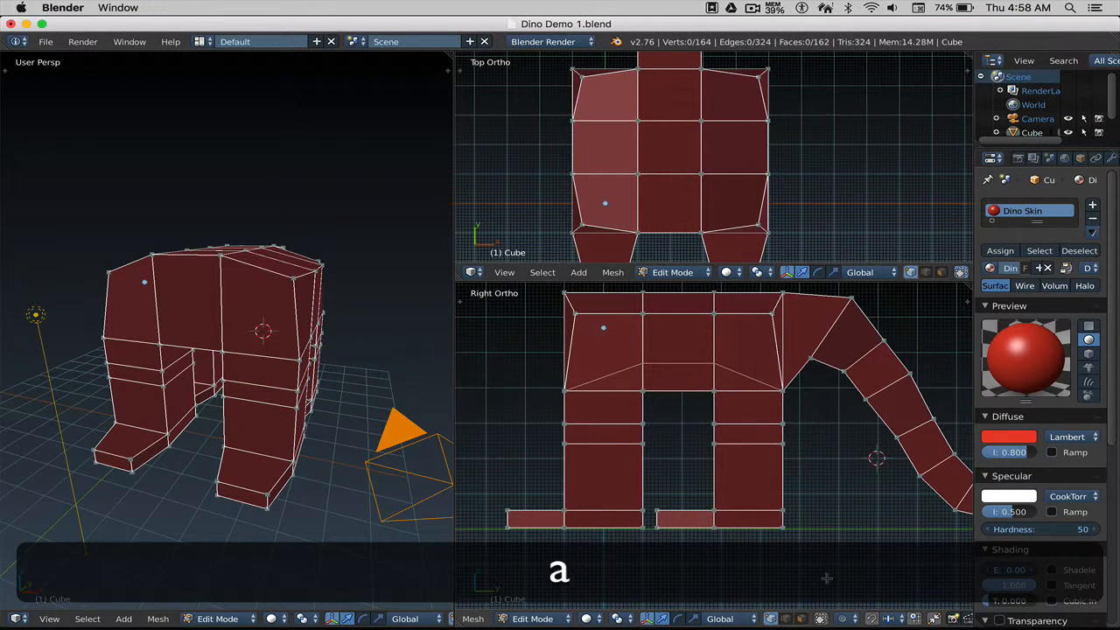
Box-select both knee loops, move them about -0.22 along Y, then deselect all.
key(b)
drag(545, 413, 810, 463)
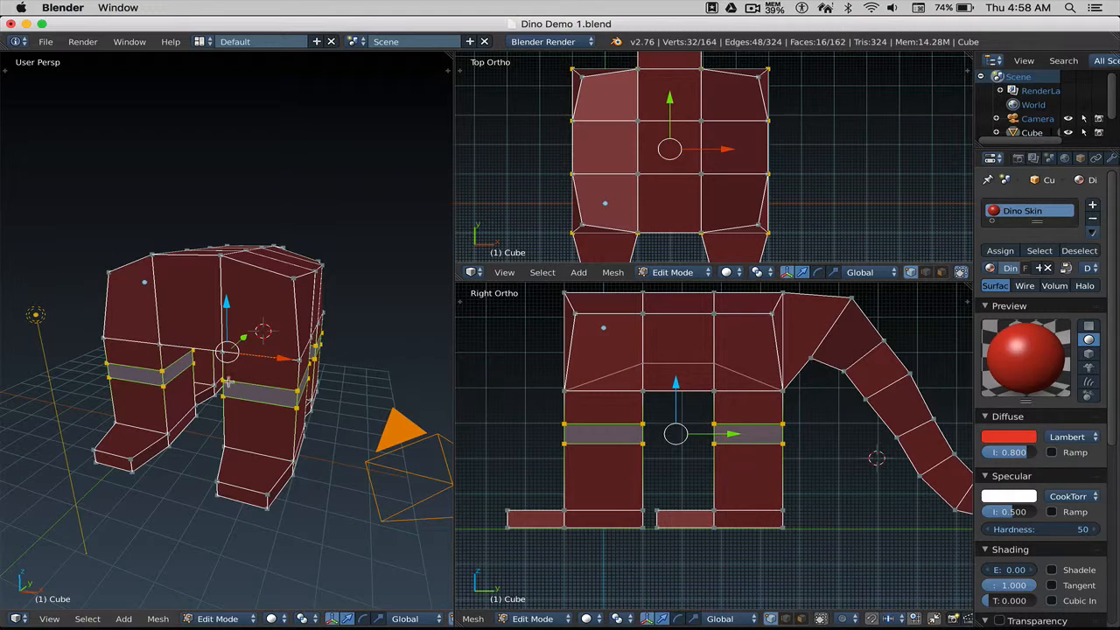
mouse_move(213, 382)
middle_down()
mouse_move(257, 375)
mouse_move(280, 349)
mouse_move(227, 382)
mouse_move(199, 382)
middle_up()
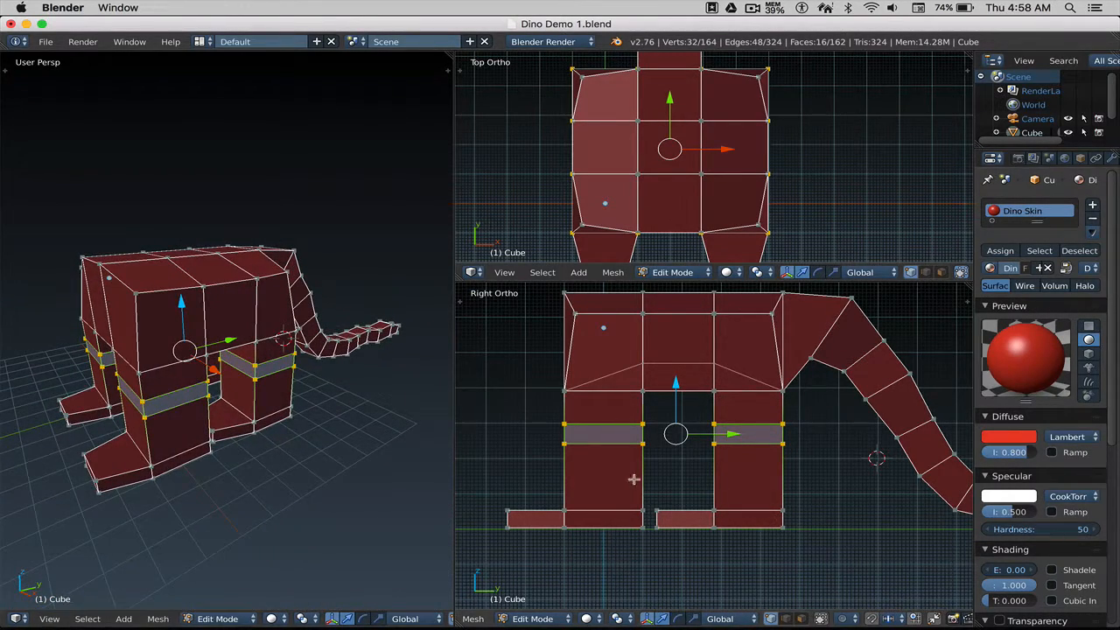
key(g)
key(y)
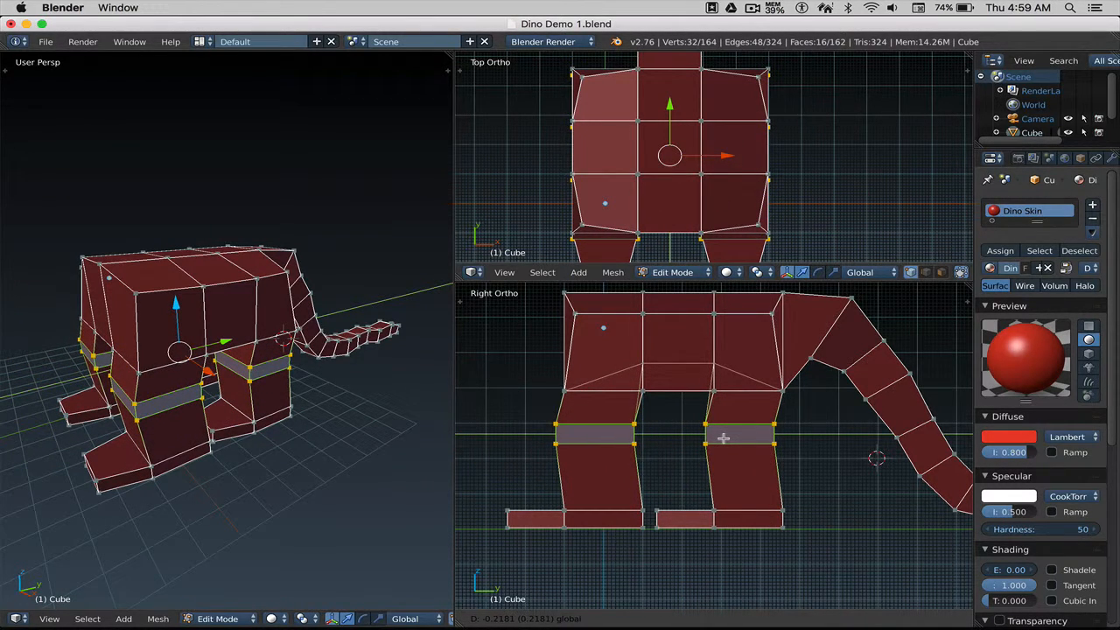
click(723, 438)
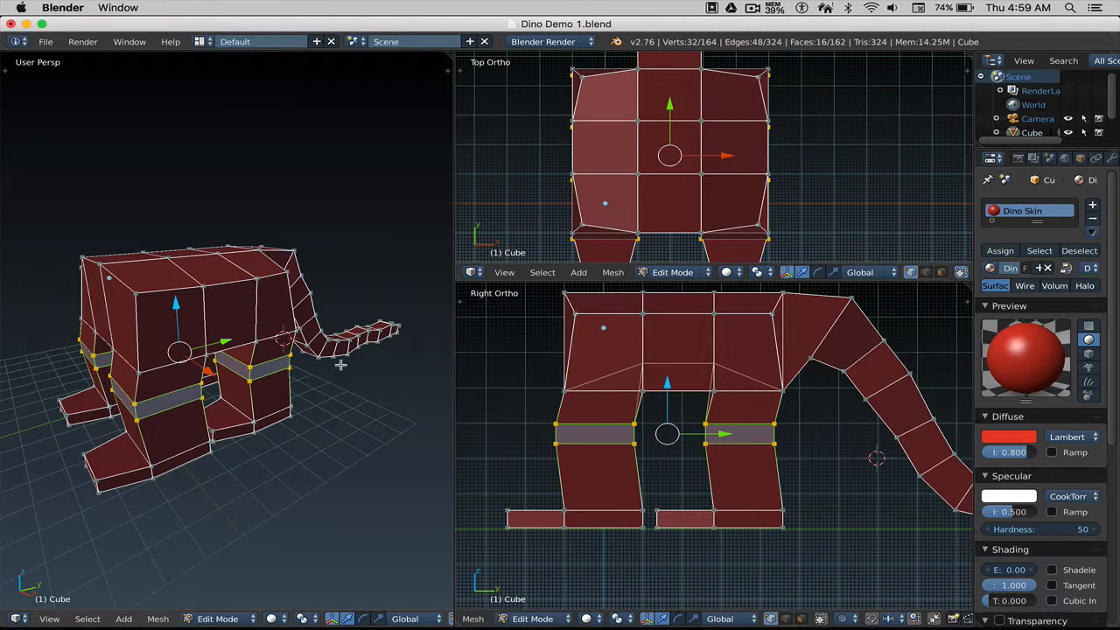
key(a)
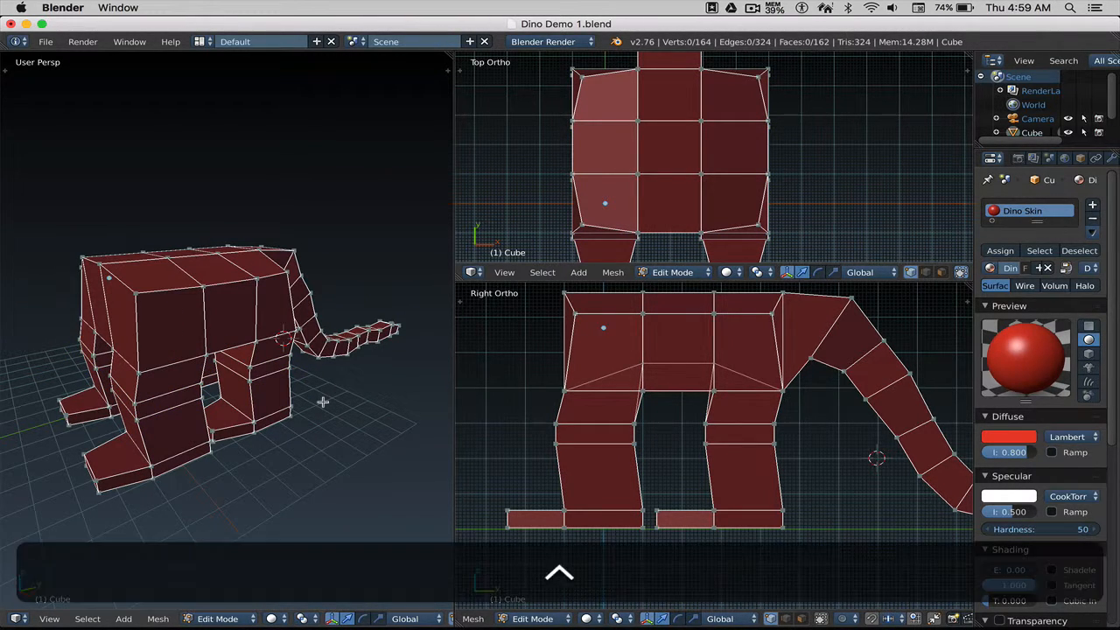
Save the dinosaur file.
key(ctrl+s)
click(323, 402)
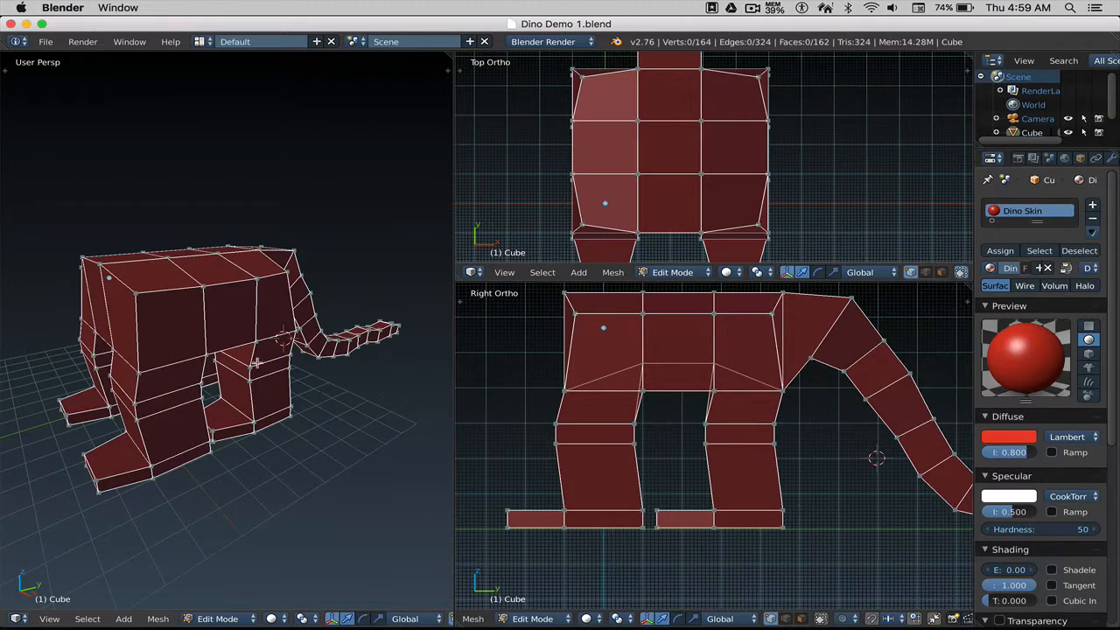
mouse_move(257, 362)
middle_down()
mouse_move(354, 368)
mouse_move(260, 358)
mouse_move(250, 369)
middle_up()
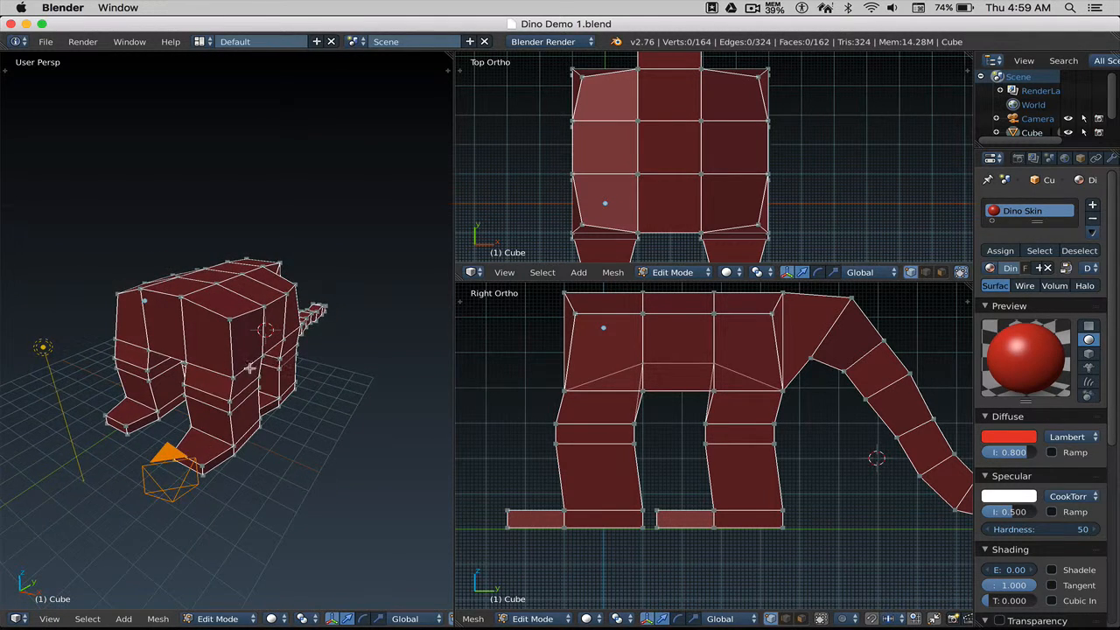
scroll(245, 373, up, 2)
In edge mode, select three belly edges near the left leg and slide them along Y.
key(ctrl+Tab)
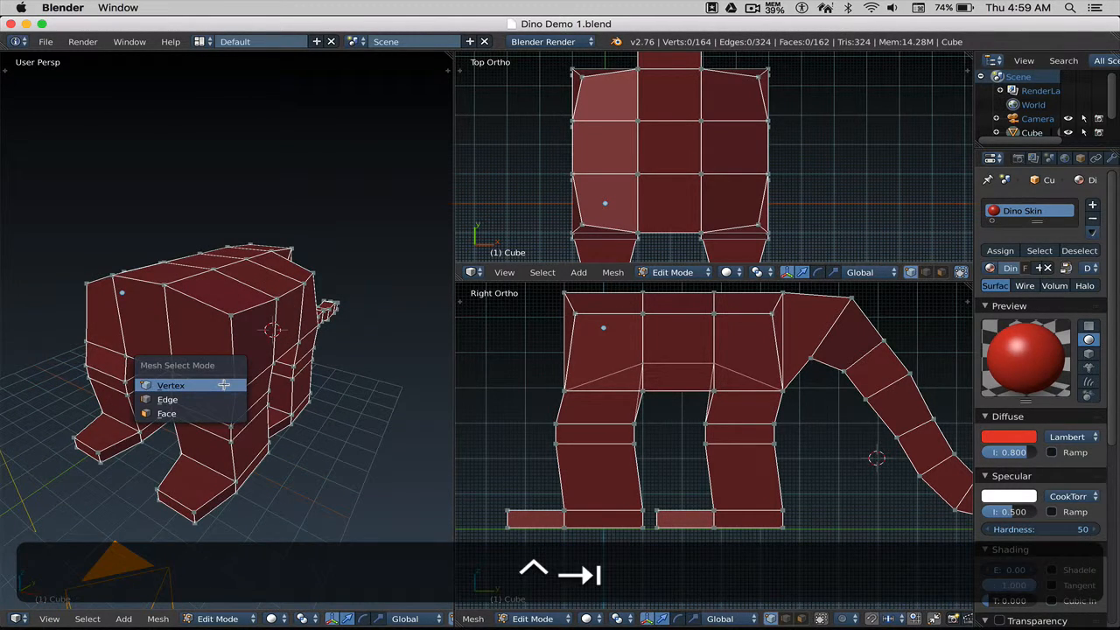
click(203, 390)
right_click(203, 385)
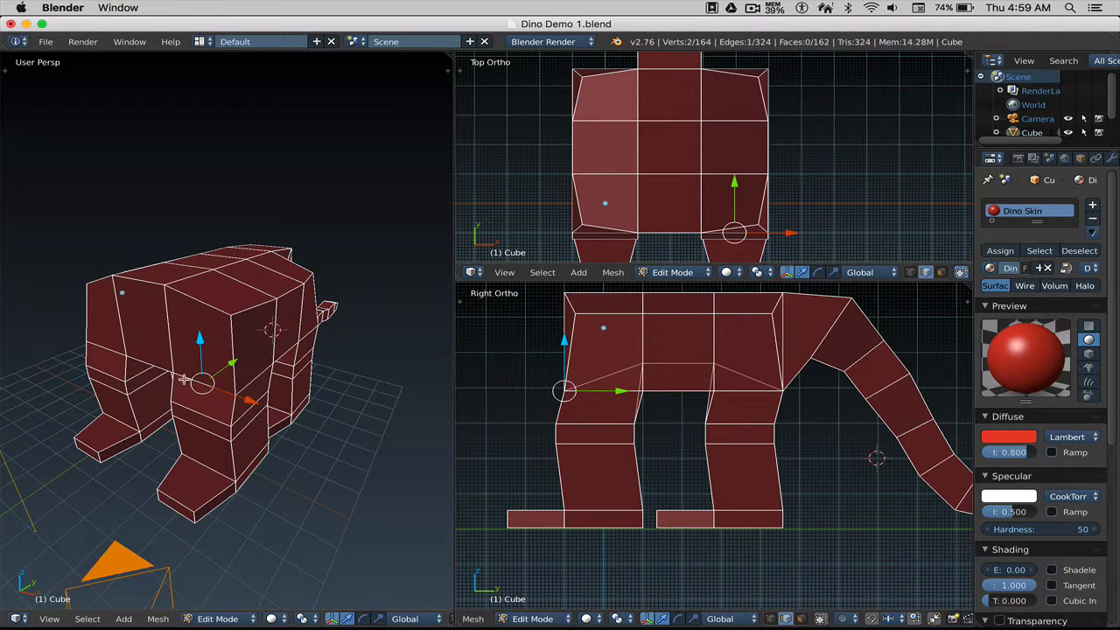
shift+right_click(152, 368)
shift+right_click(119, 354)
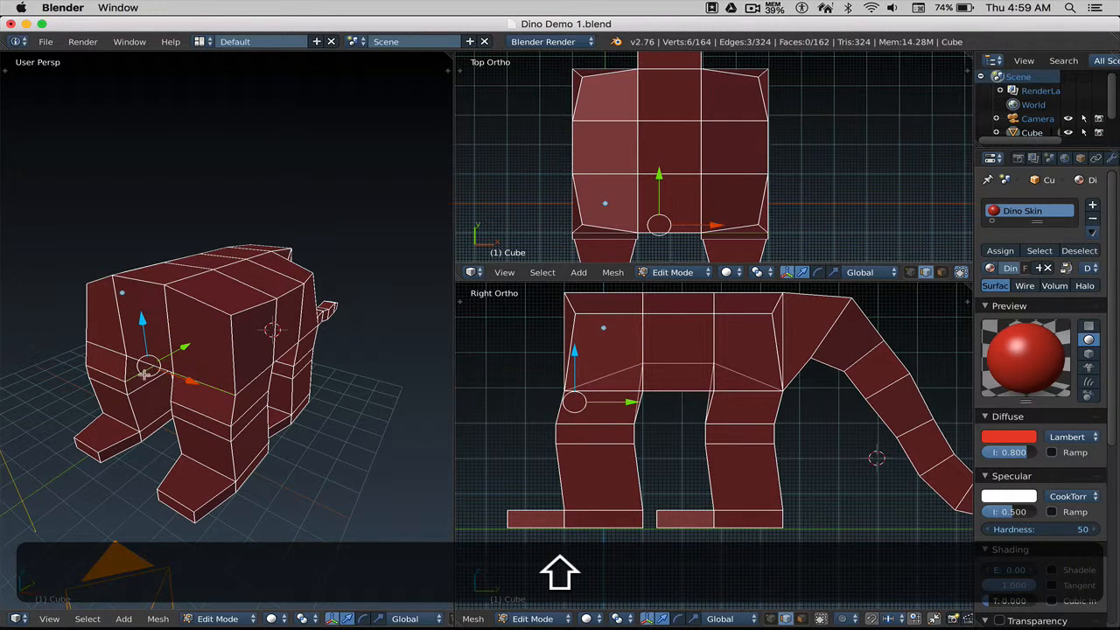
key(a)
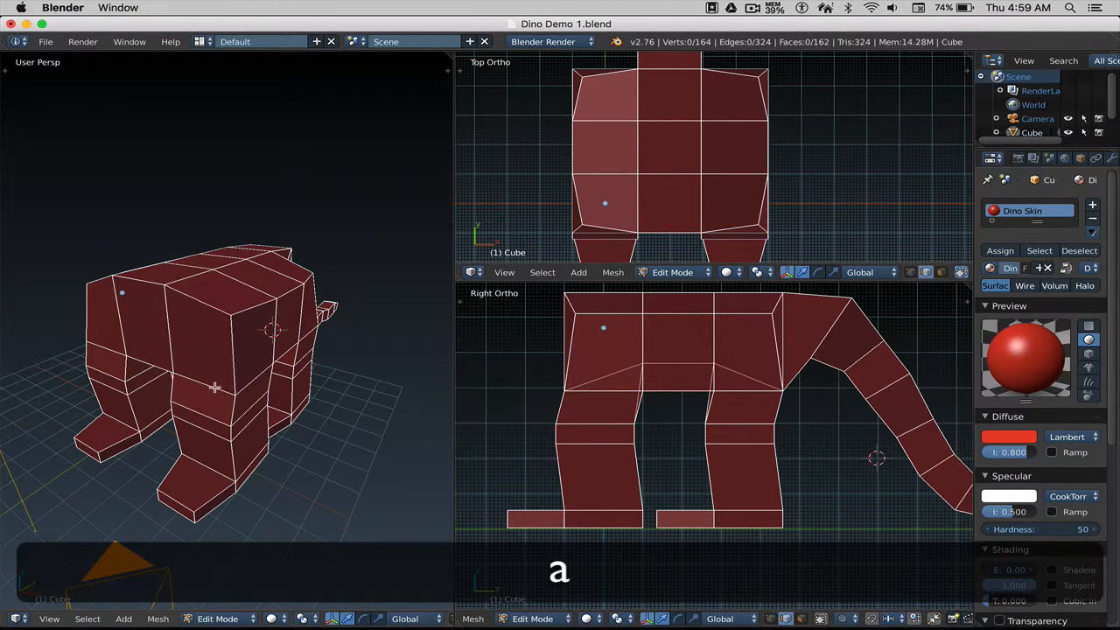
right_click(215, 387)
shift+right_click(154, 367)
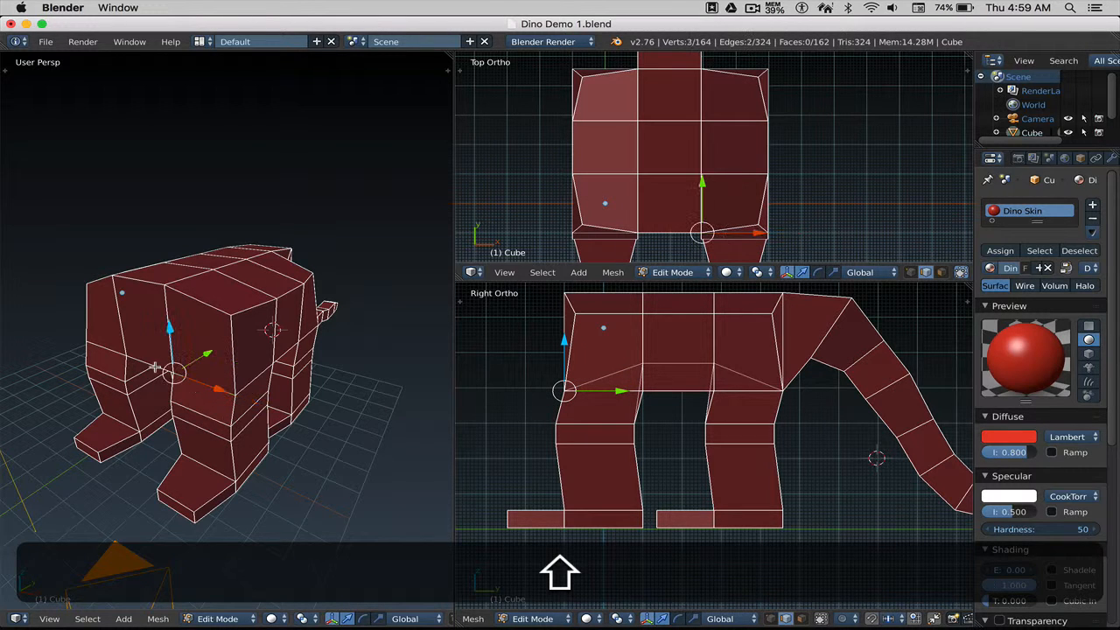
shift+right_click(106, 352)
drag(621, 389, 626, 387)
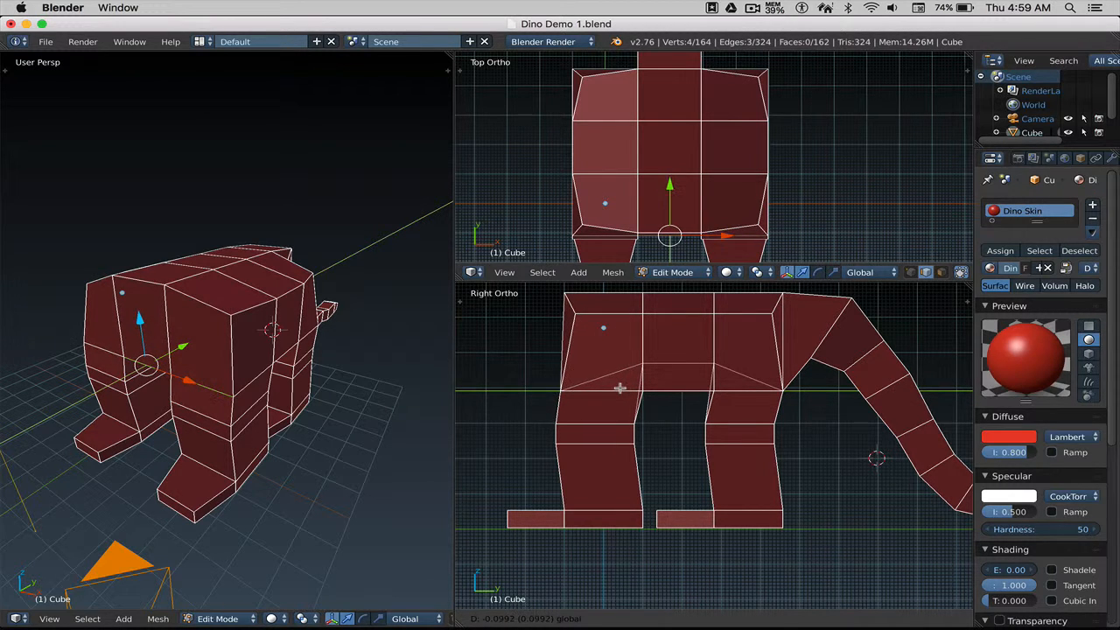
Select the middle bottom belly edge and slide it along Y by about 0.18.
right_click(158, 373)
right_click(163, 371)
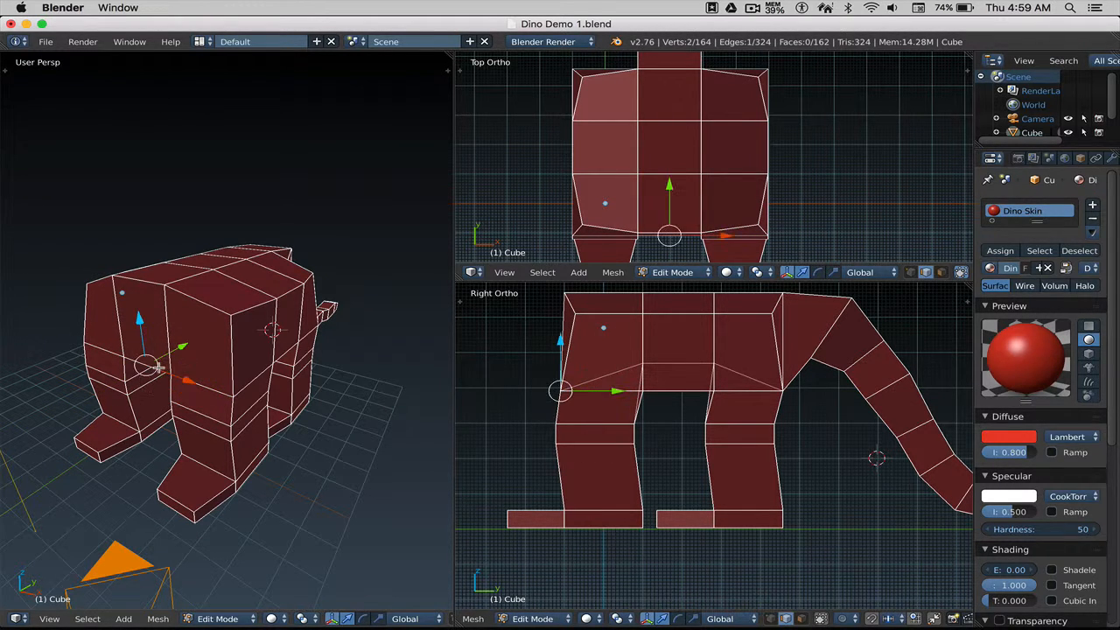
drag(615, 392, 609, 392)
Deselect all and pan and zoom the top and side views to frame the neck base.
key(a)
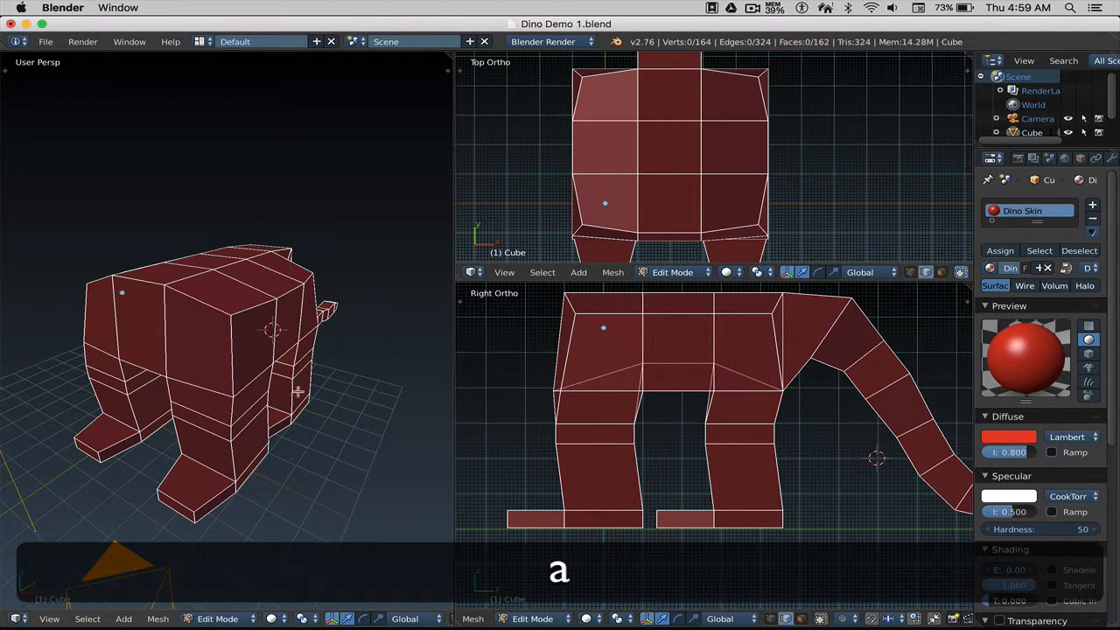
scroll(616, 387, down, 1)
shift+middle_drag(631, 384, 612, 419)
scroll(611, 419, down, 1)
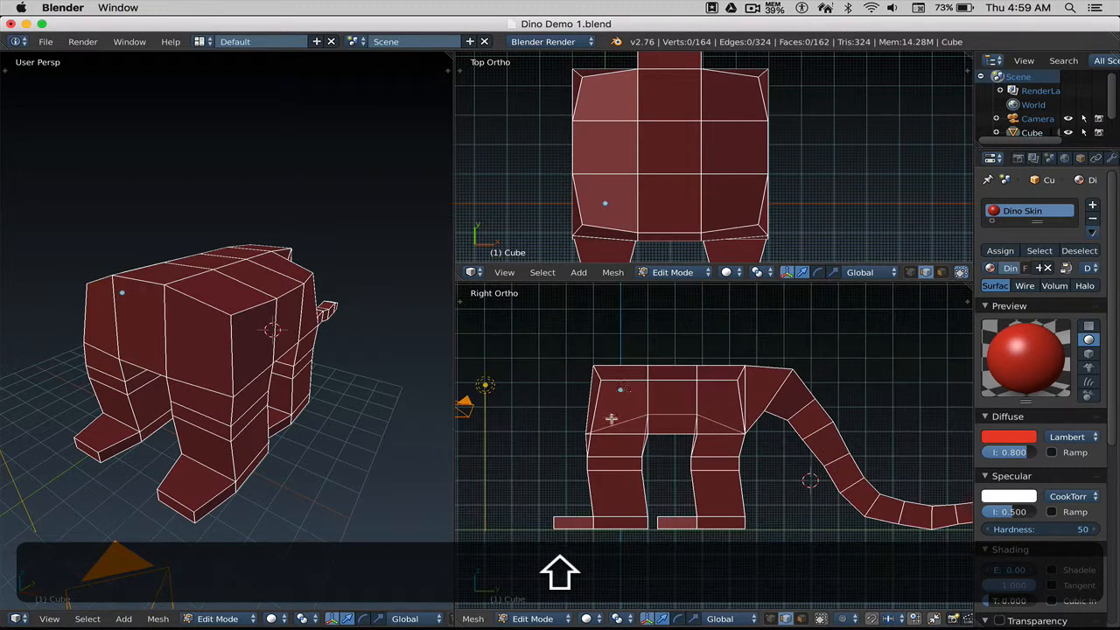
scroll(678, 205, down, 3)
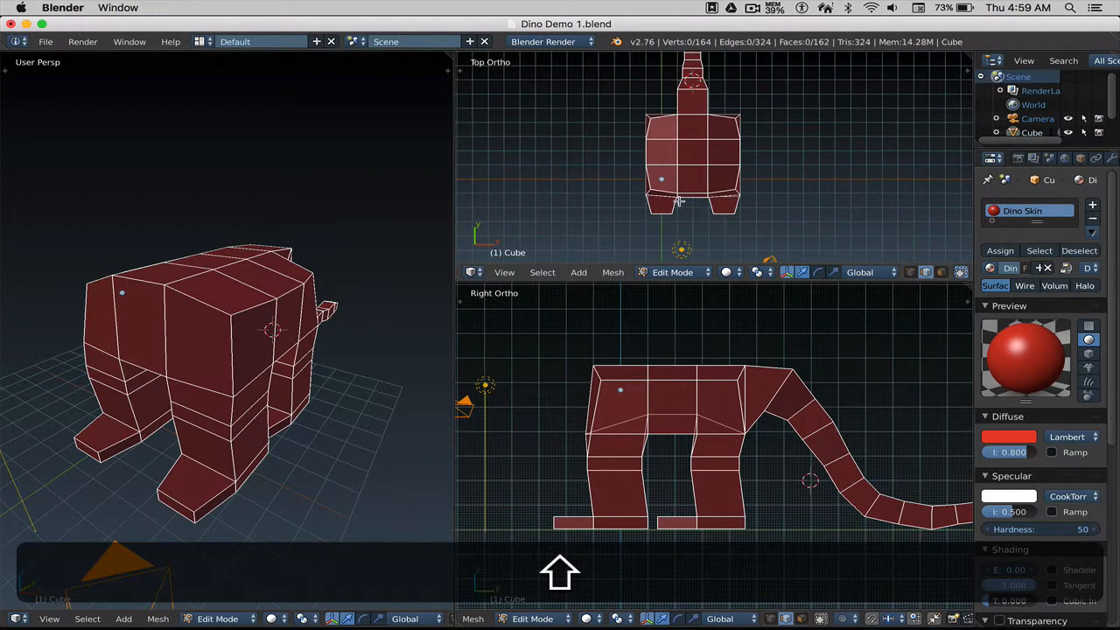
shift+middle_drag(678, 202, 668, 204)
shift+middle_drag(686, 417, 677, 406)
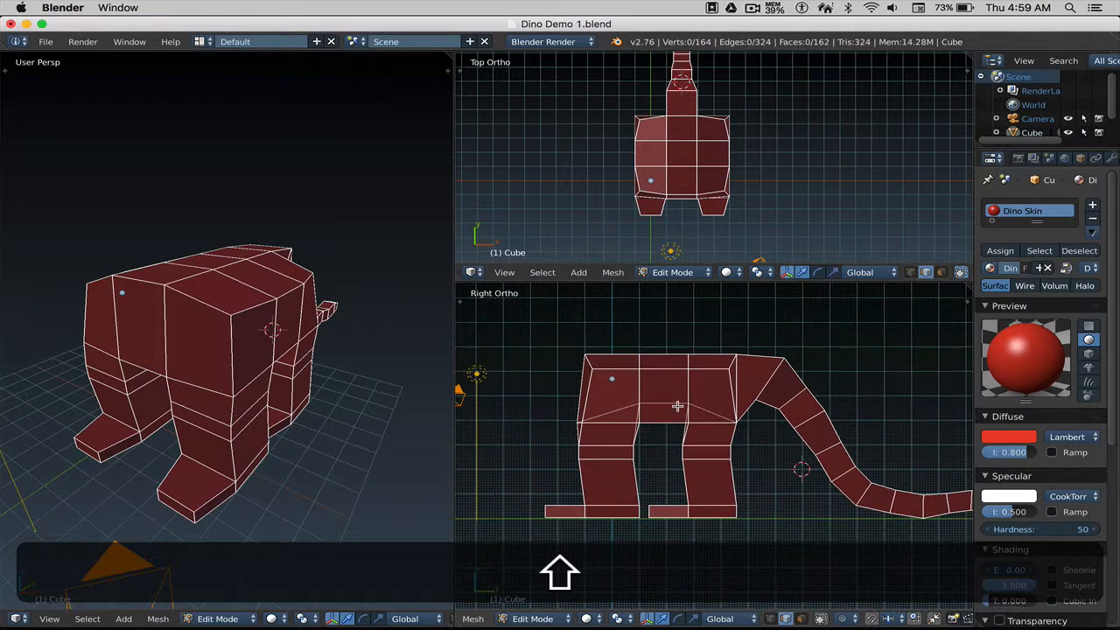
scroll(748, 406, up, 1)
shift+middle_drag(763, 380, 737, 387)
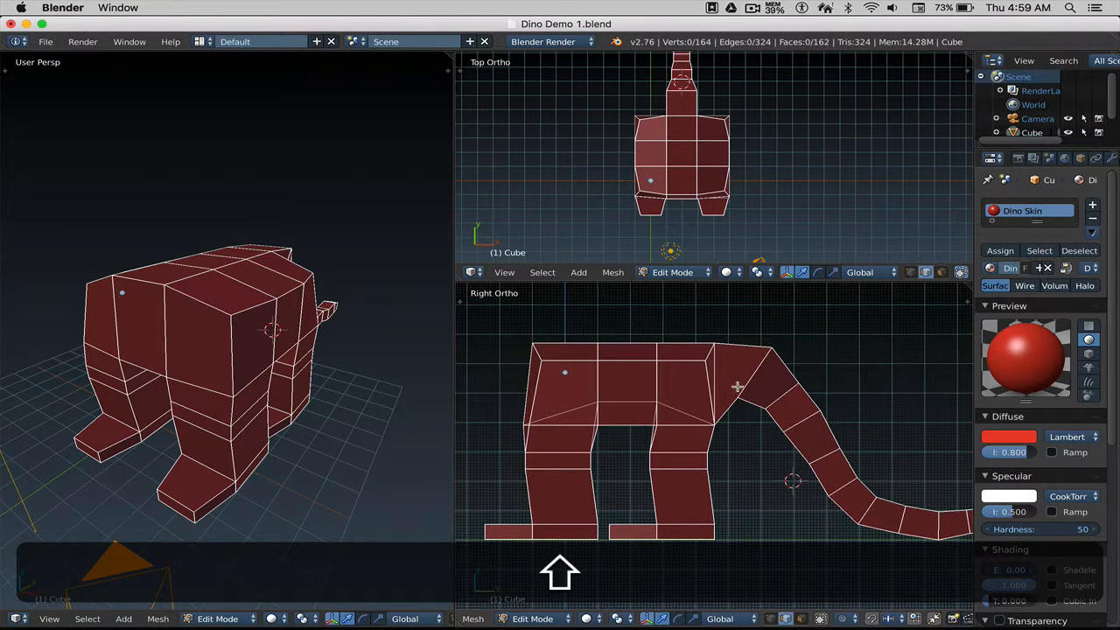
In vertex mode, move the neck-top vertex about 0.40 along Y and 0.21 down, then deselect.
key(ctrl+Tab)
click(737, 372)
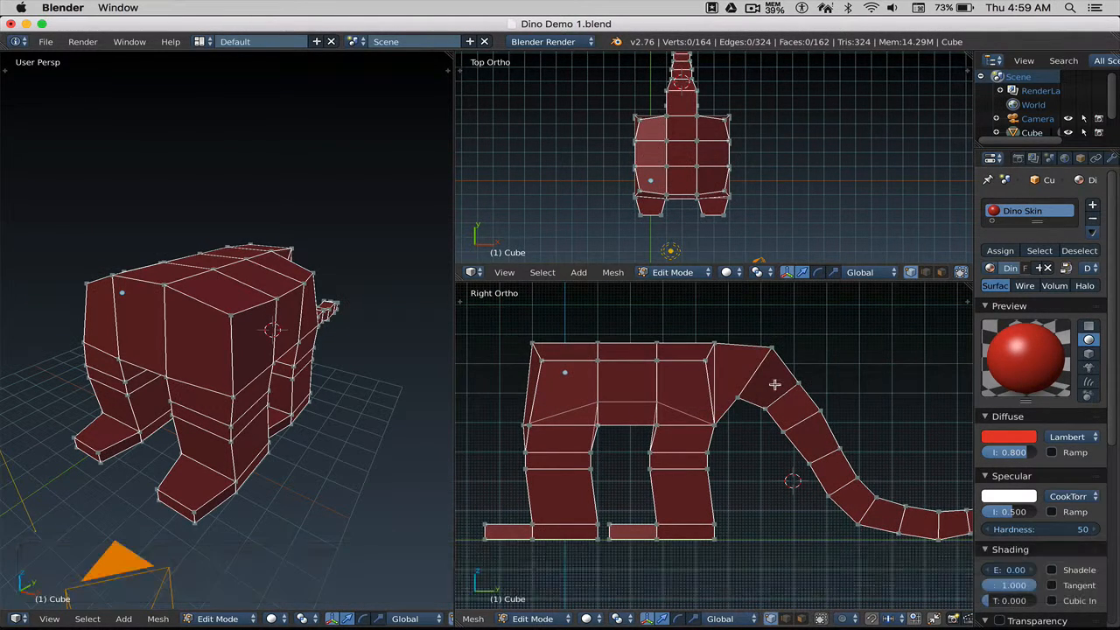
key(b)
drag(755, 334, 791, 378)
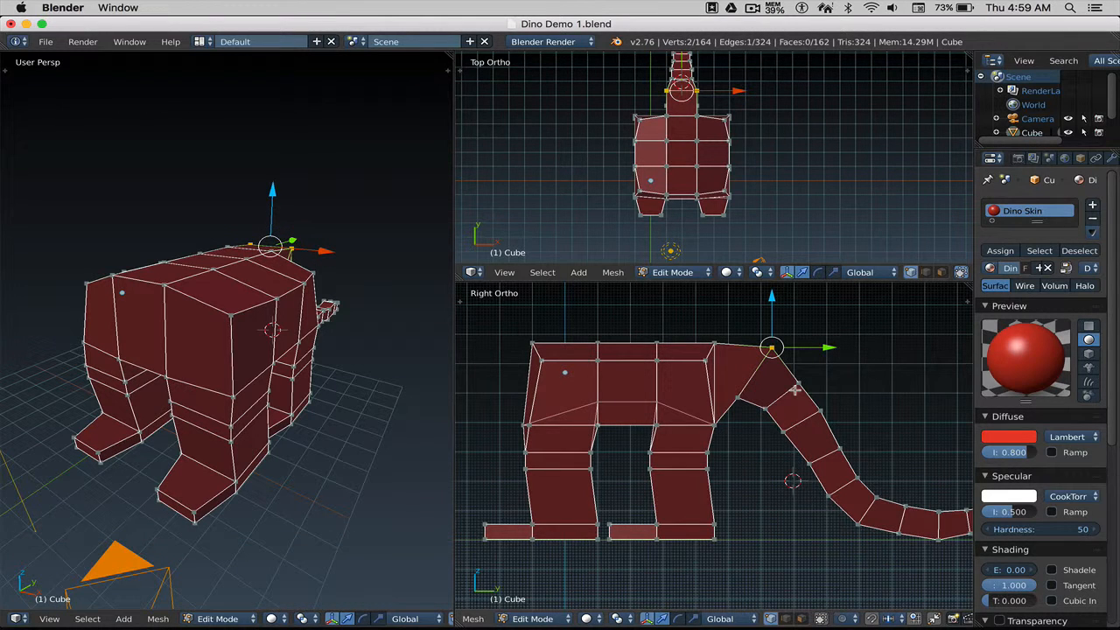
key(g)
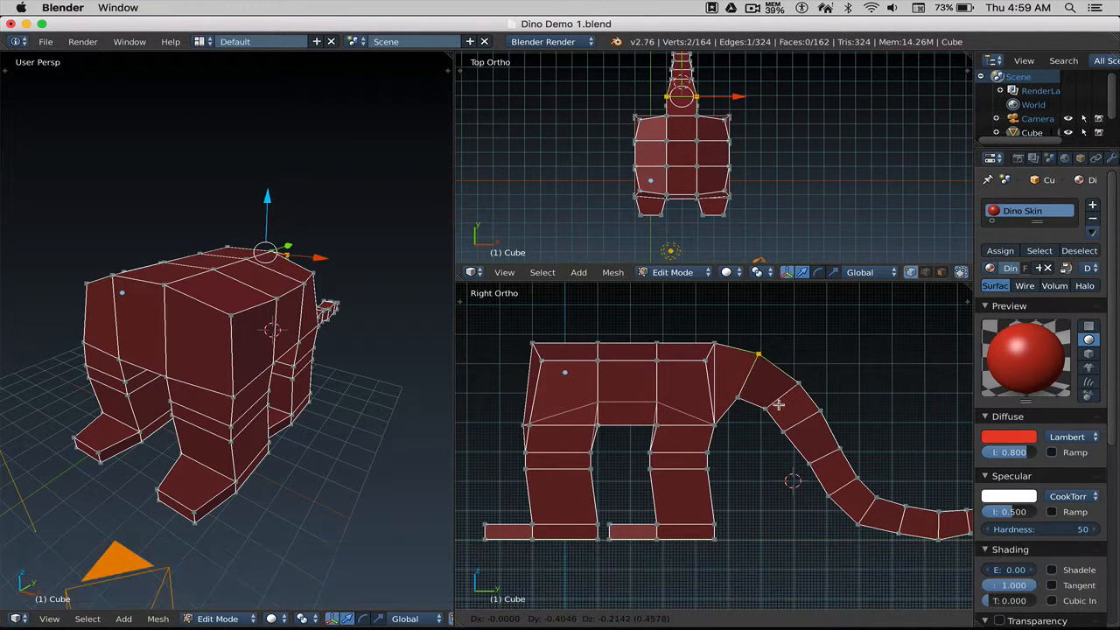
click(778, 403)
key(a)
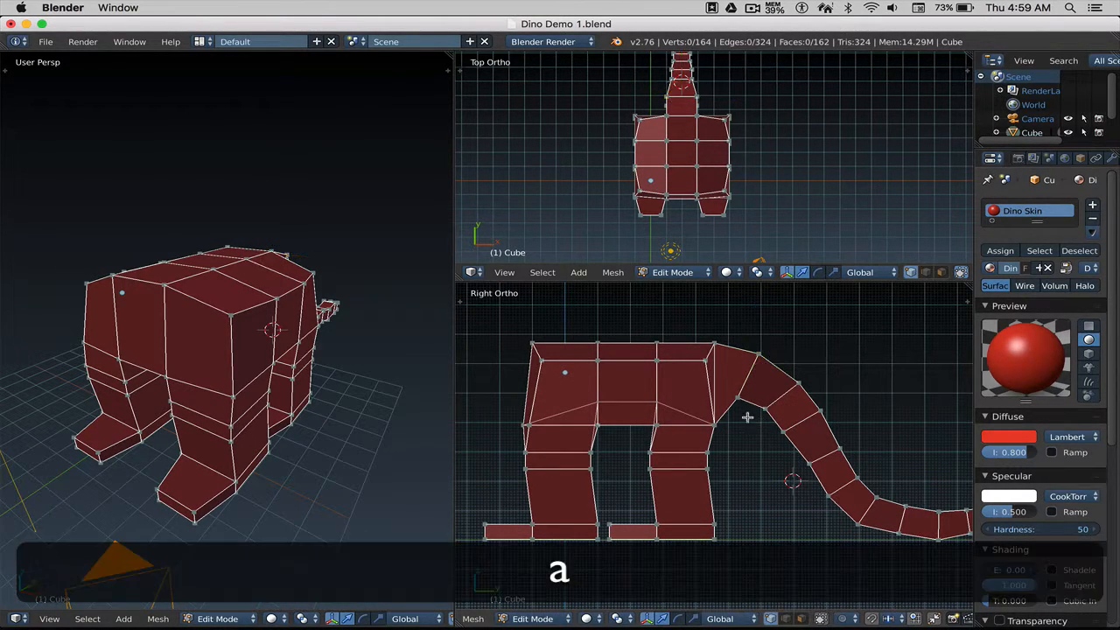
scroll(743, 414, down, 1)
shift+middle_drag(732, 413, 732, 399)
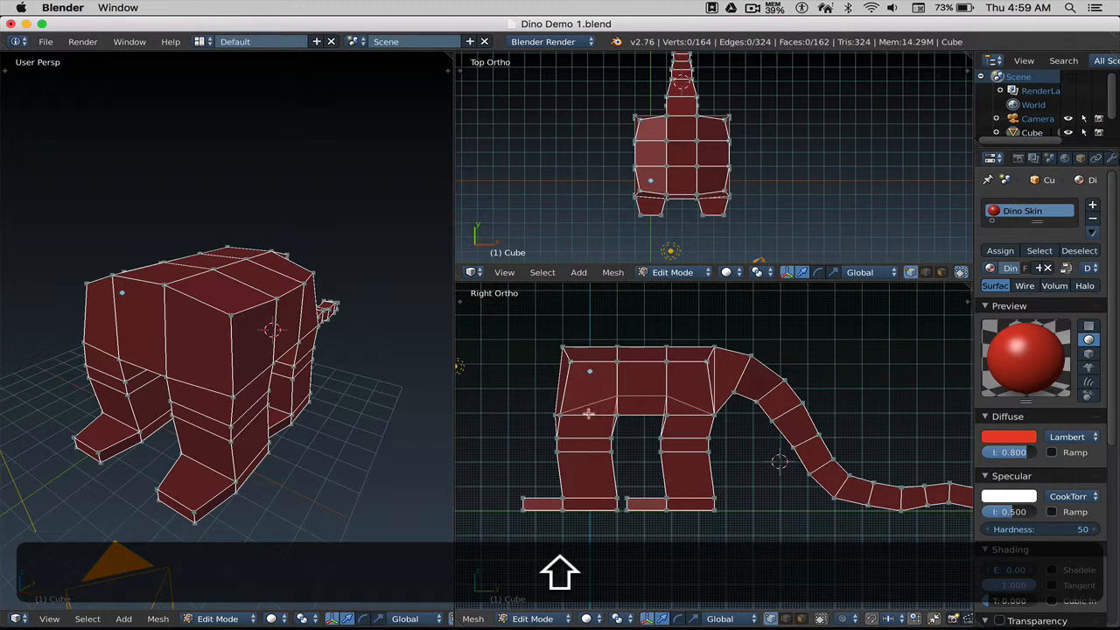